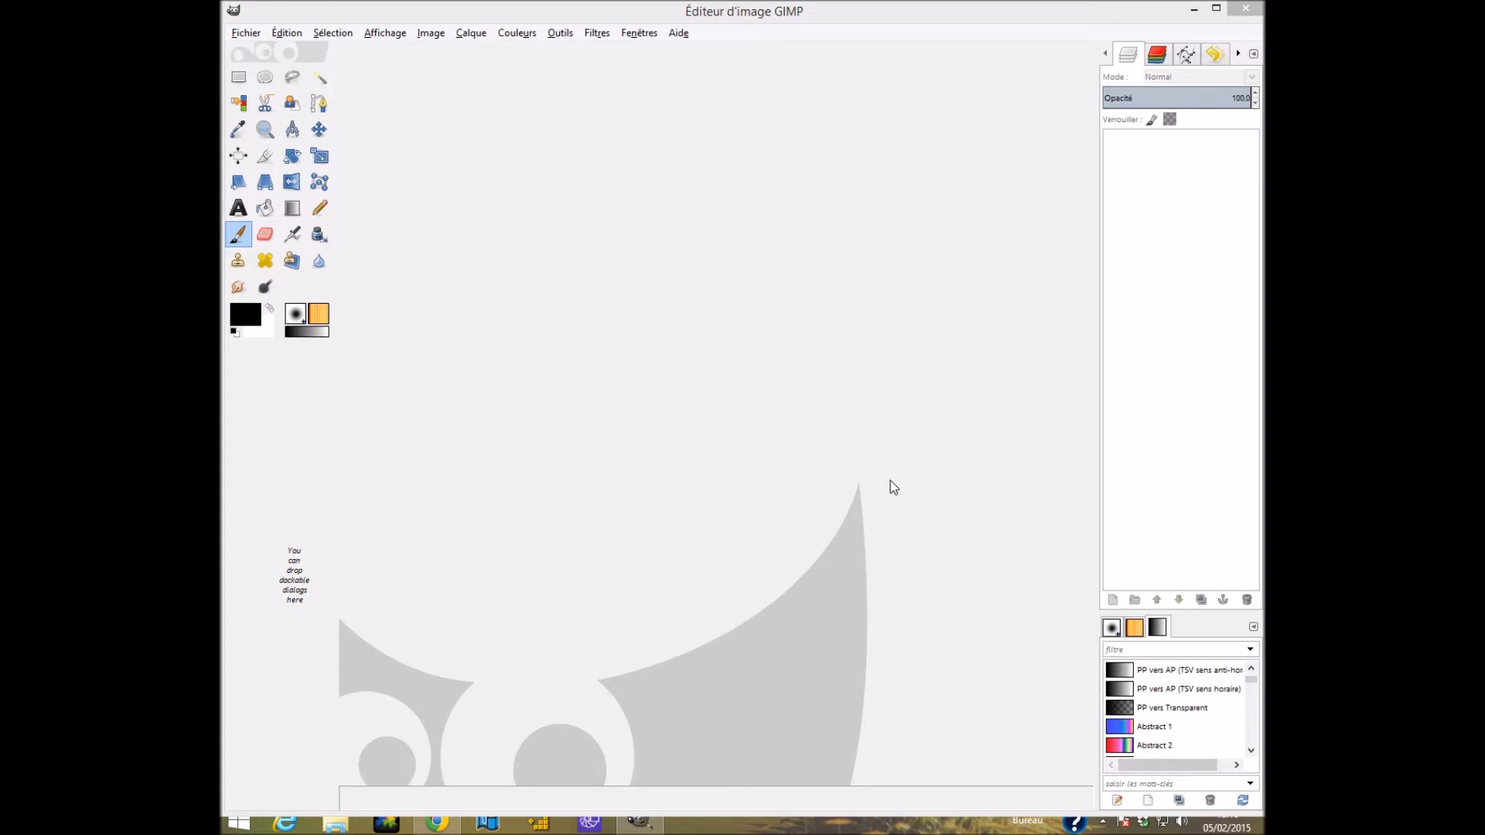
# Open the recently used image IMGP3052grue-coucher-sol.jpg.
pyautogui.click(256, 35)
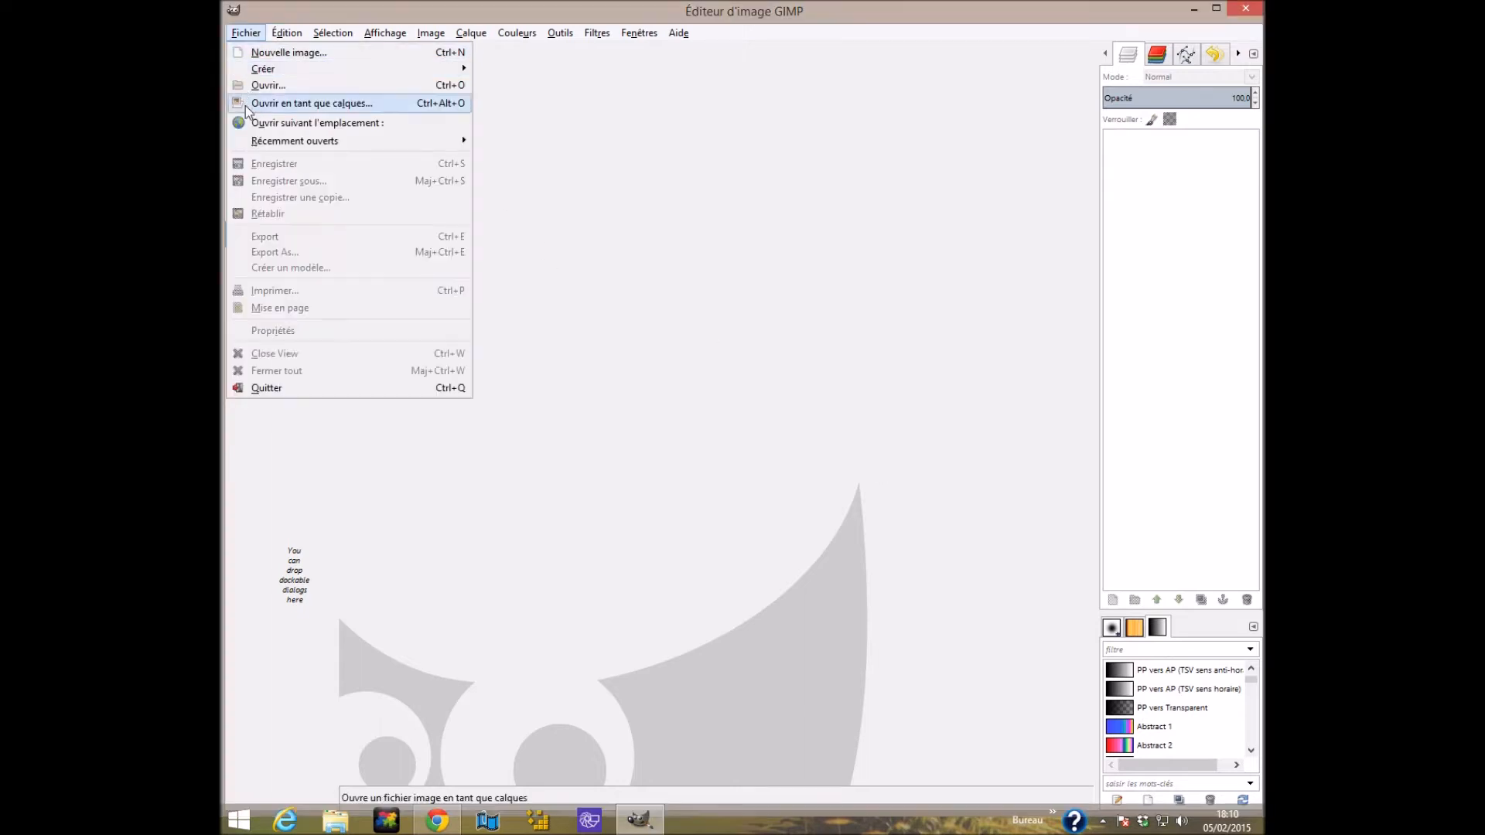
pyautogui.moveTo(314, 144)
pyautogui.click(513, 142)
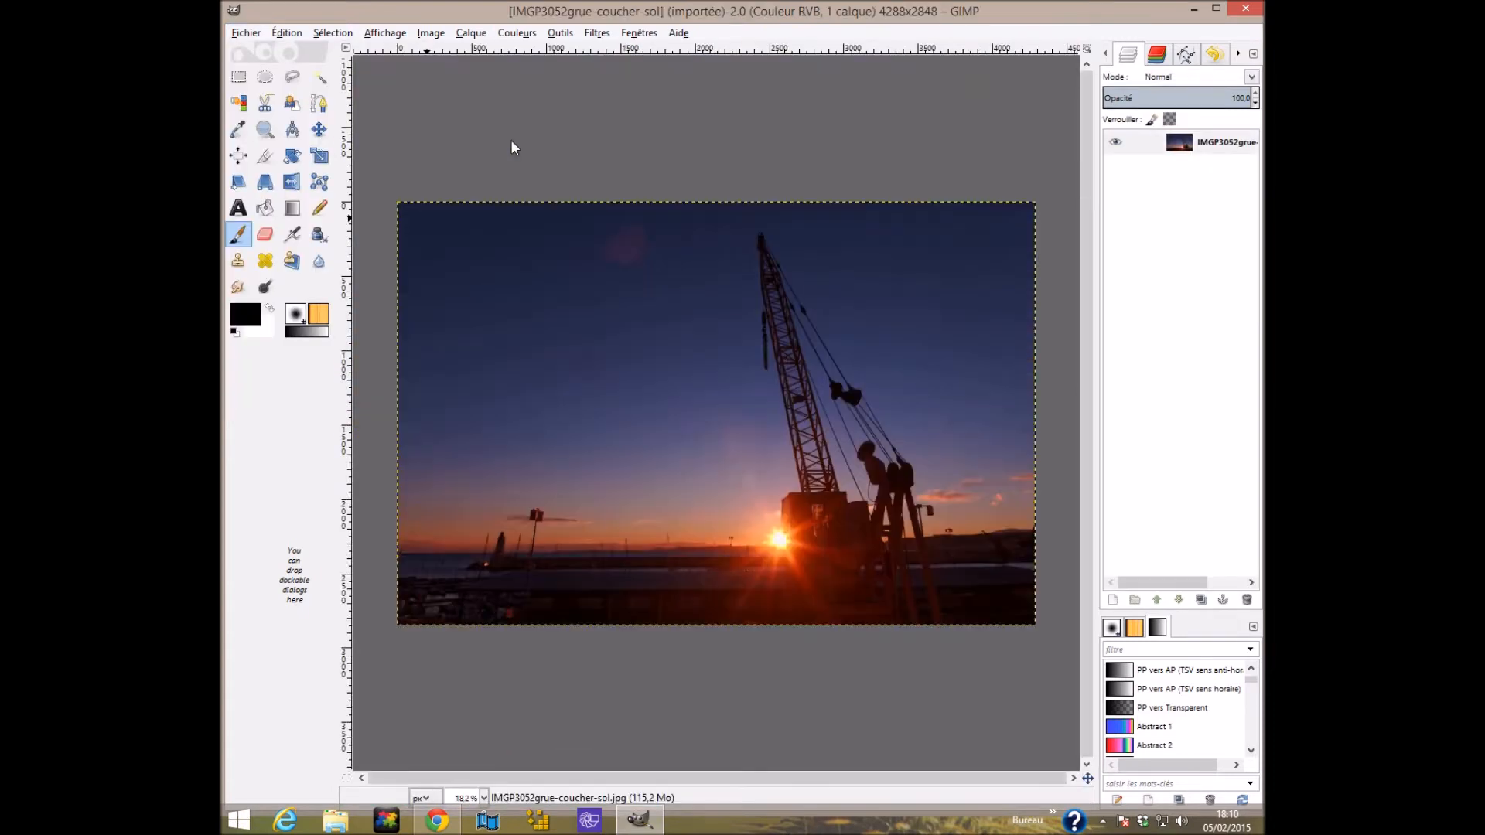
# Duplicate the layer of the crane sunset photo.
pyautogui.click(1173, 152)
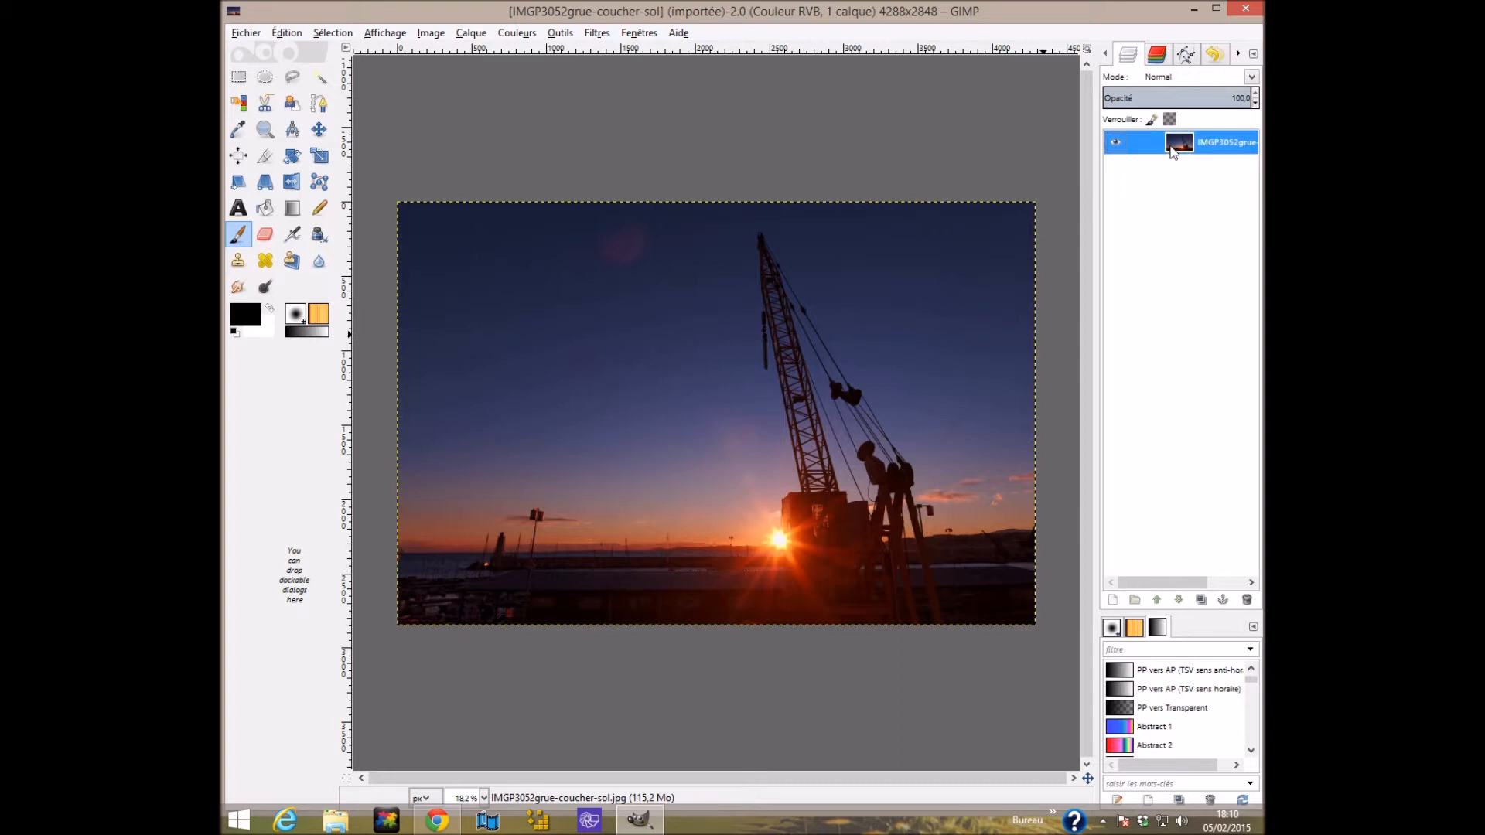
pyautogui.rightClick(1172, 151)
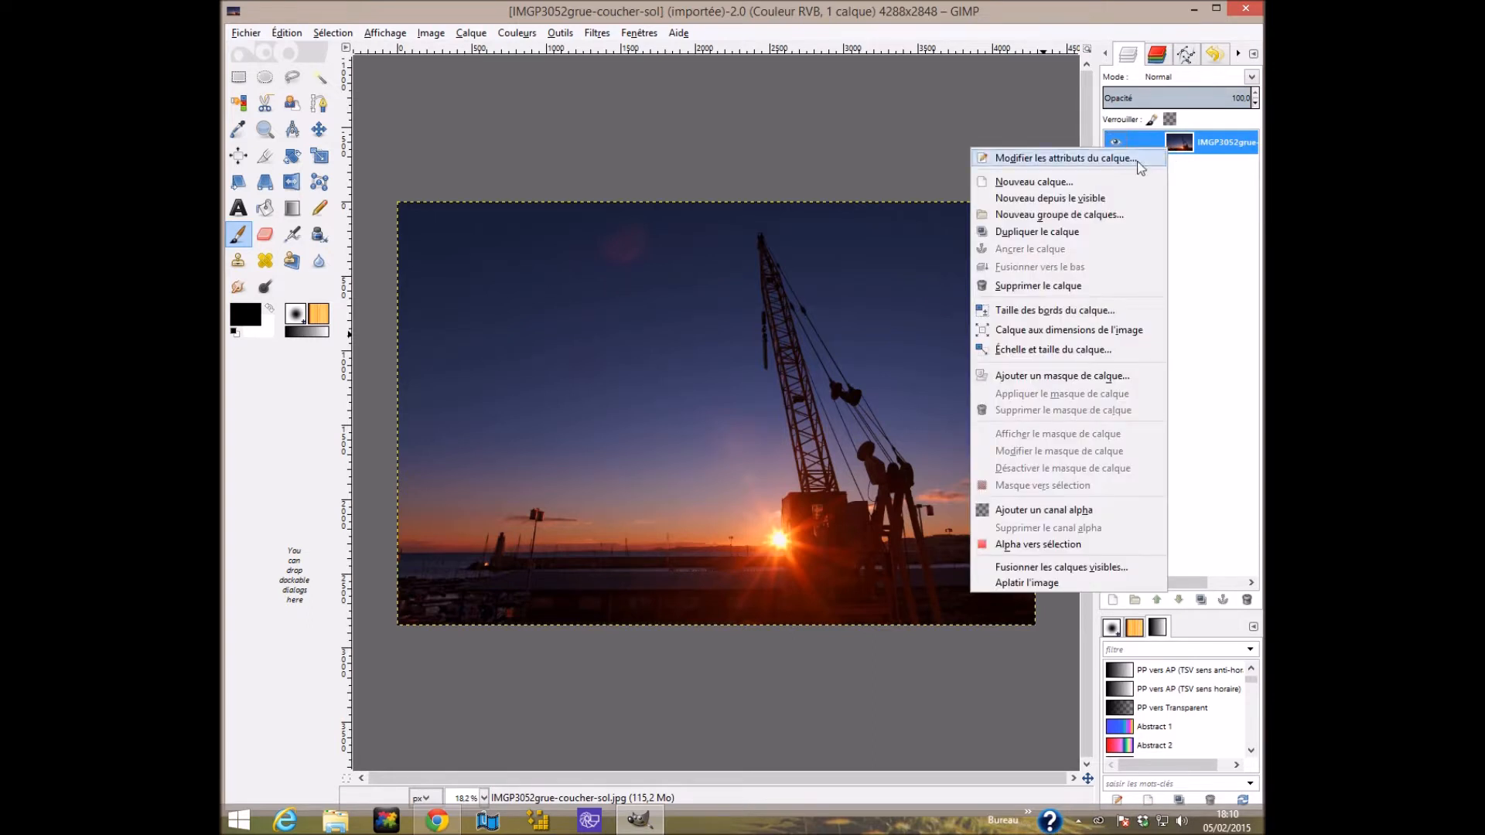
pyautogui.click(1078, 230)
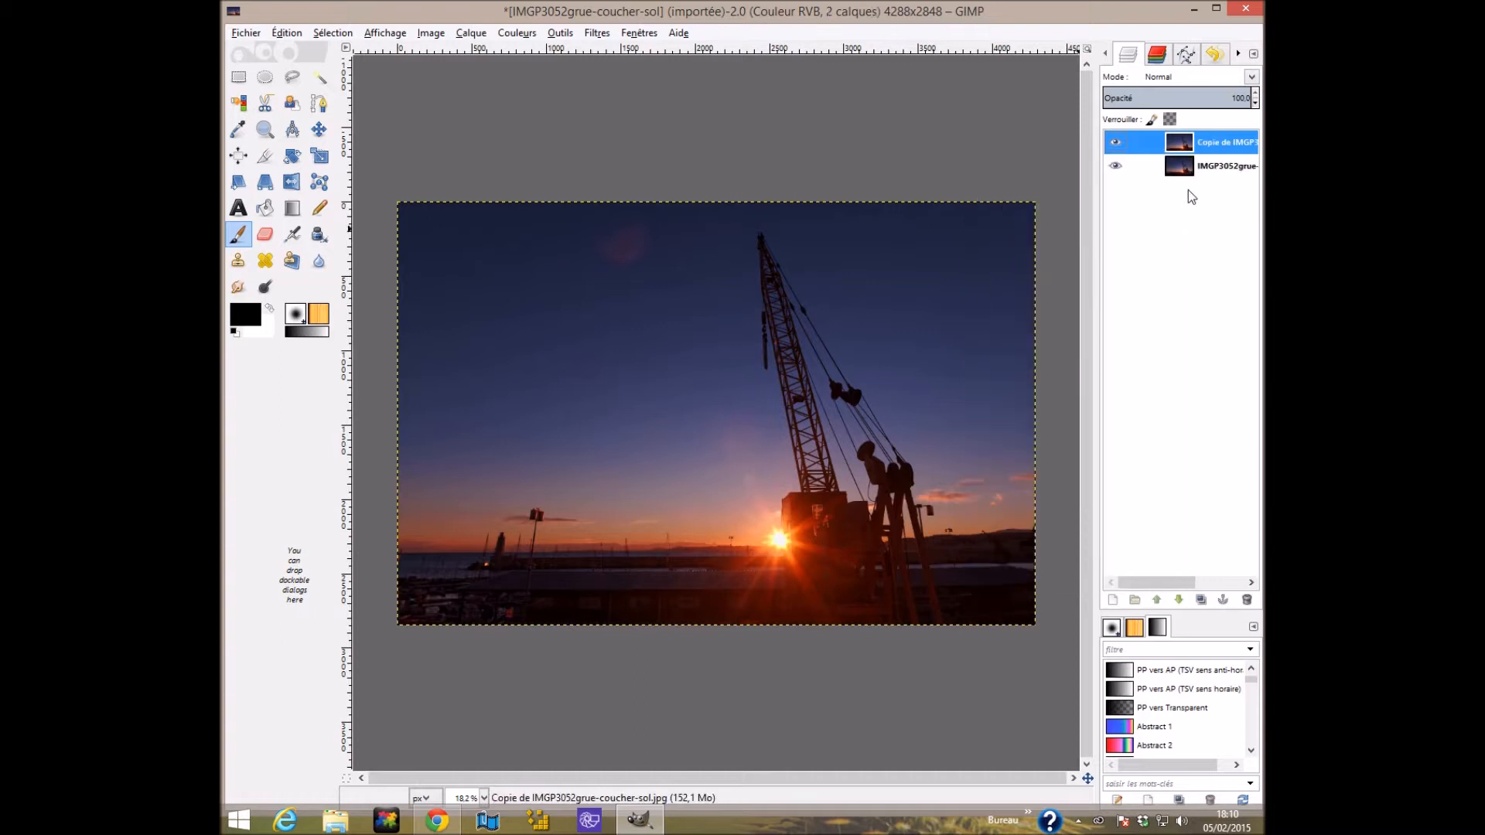
# Rename the duplicated layer as "grue".
pyautogui.rightClick(1175, 146)
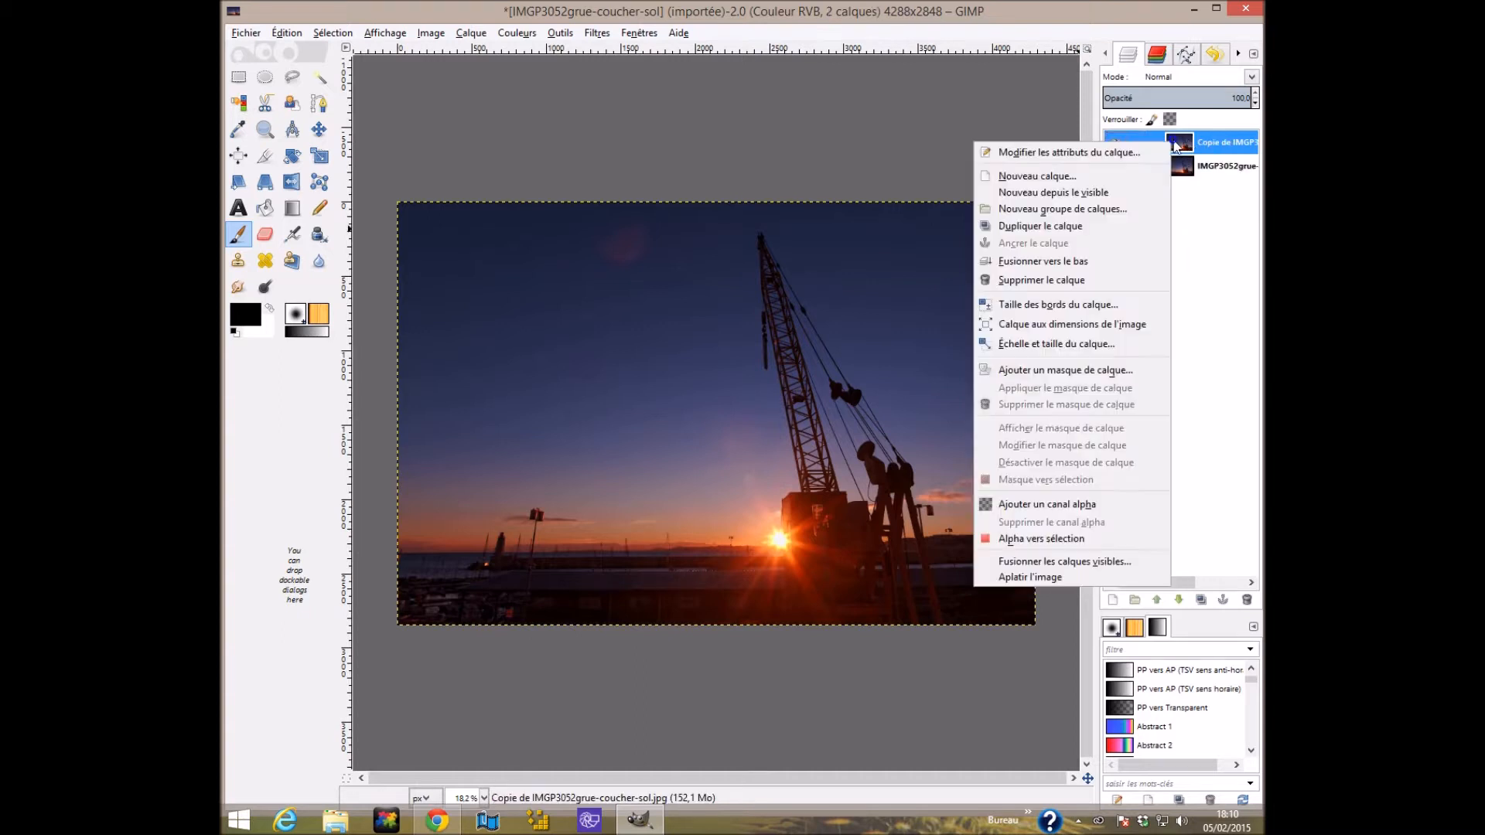
pyautogui.click(1129, 152)
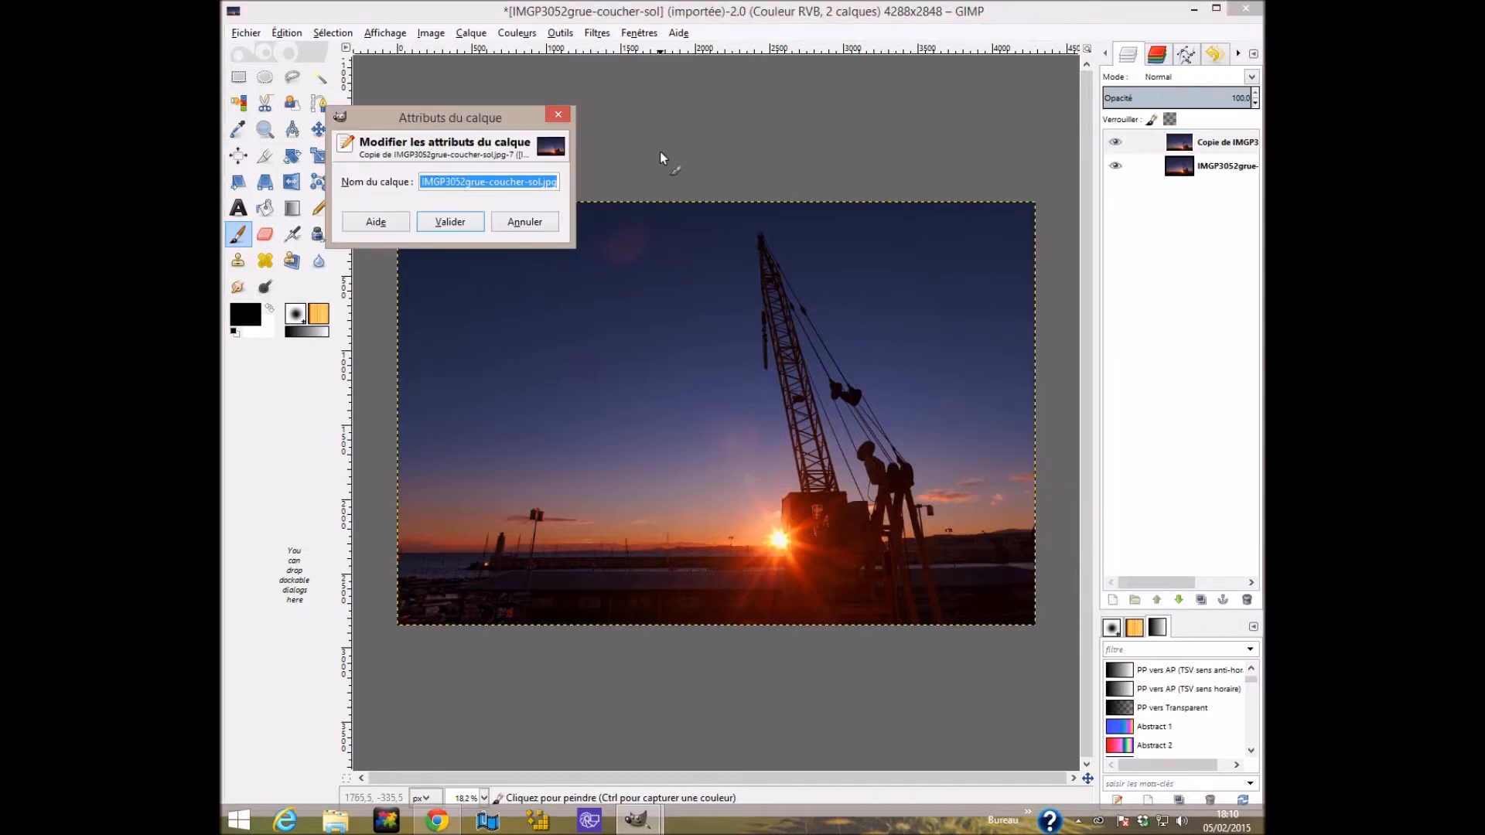
pyautogui.write('grue')
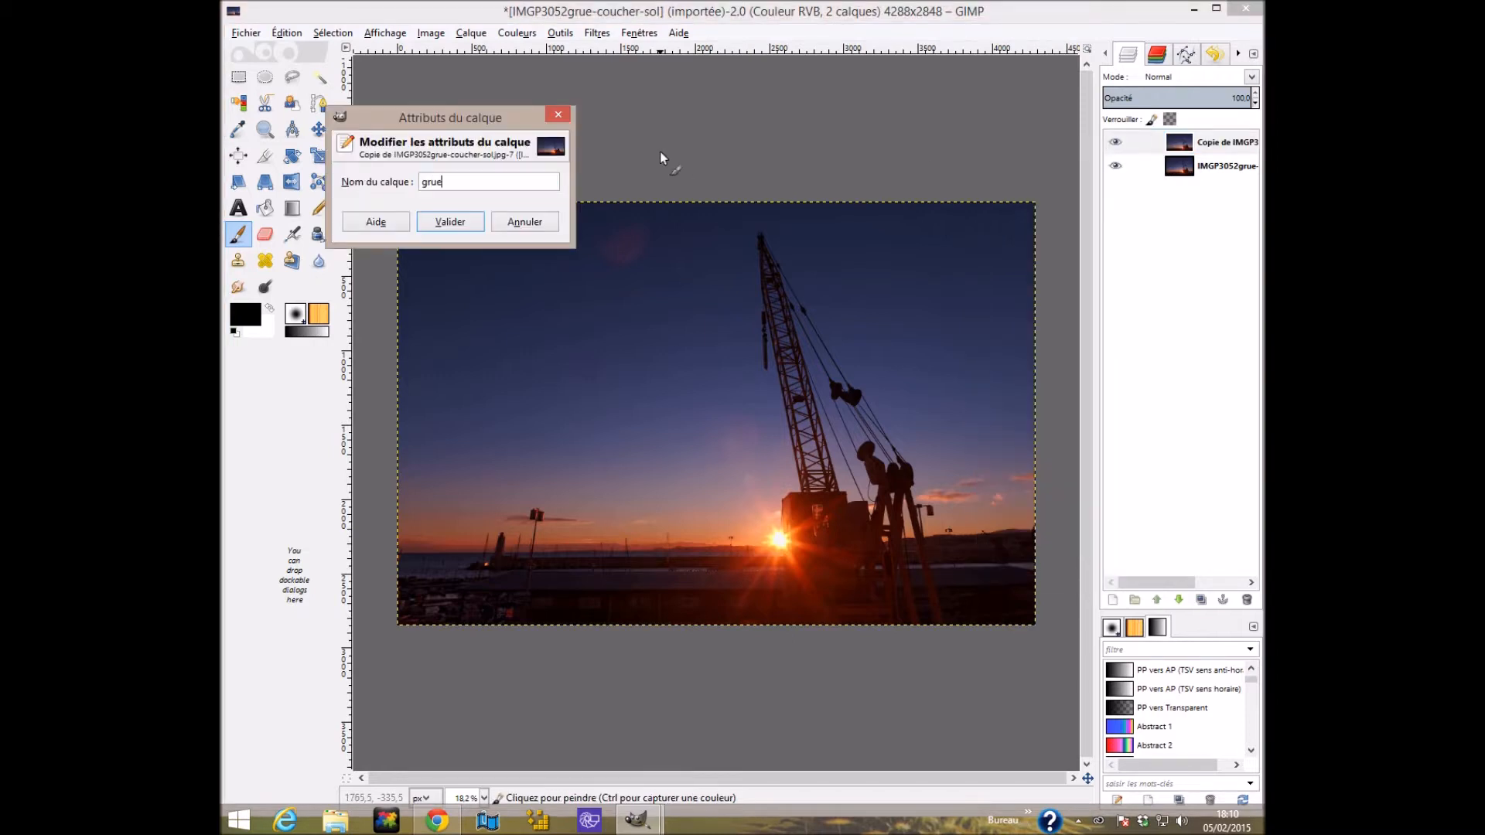
pyautogui.click(474, 223)
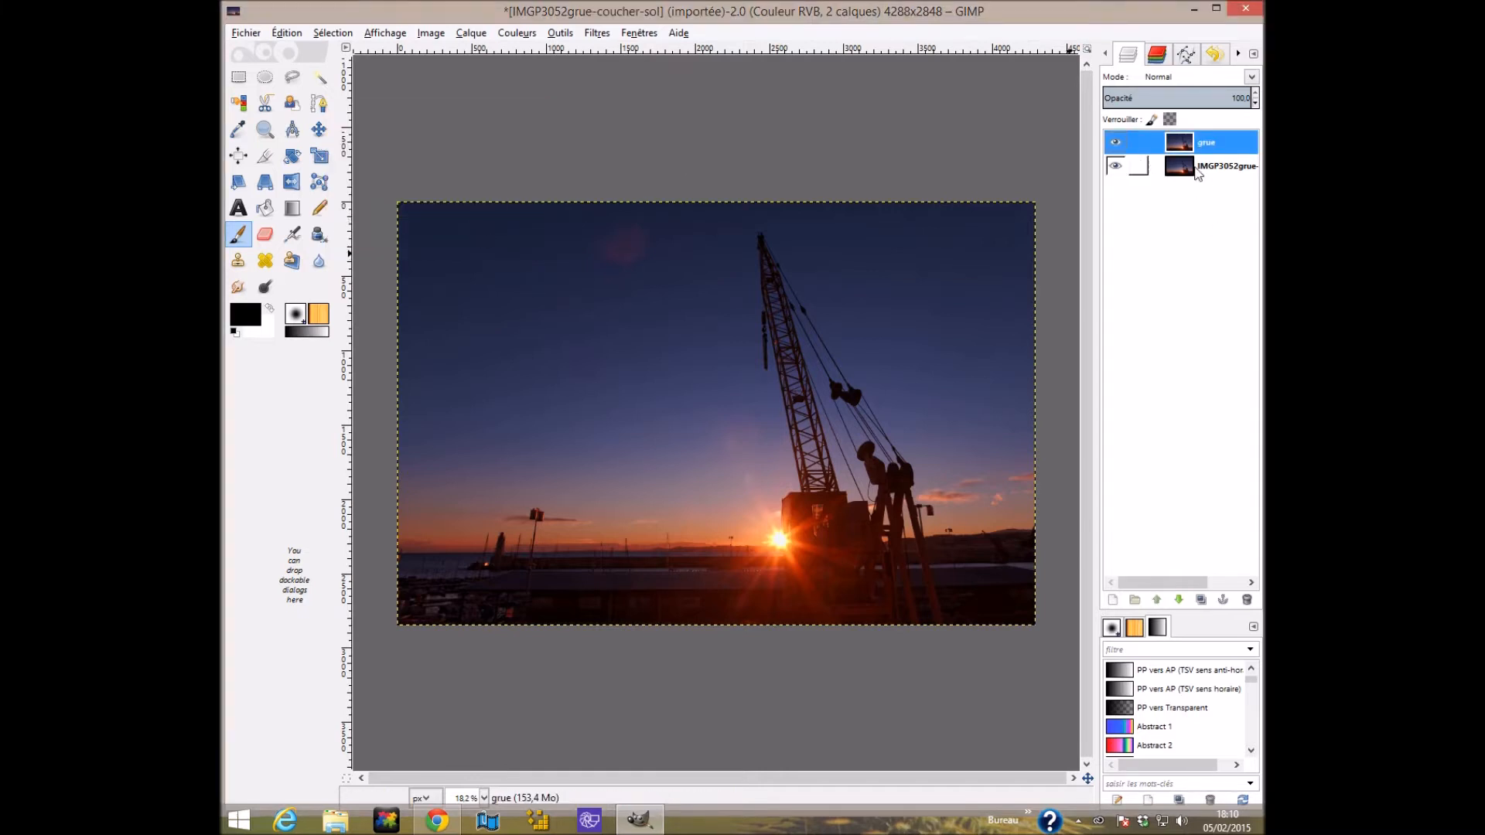
# Desaturate the grue layer with the grey shade based on Clarté.
pyautogui.click(1179, 149)
pyautogui.rightClick(1187, 146)
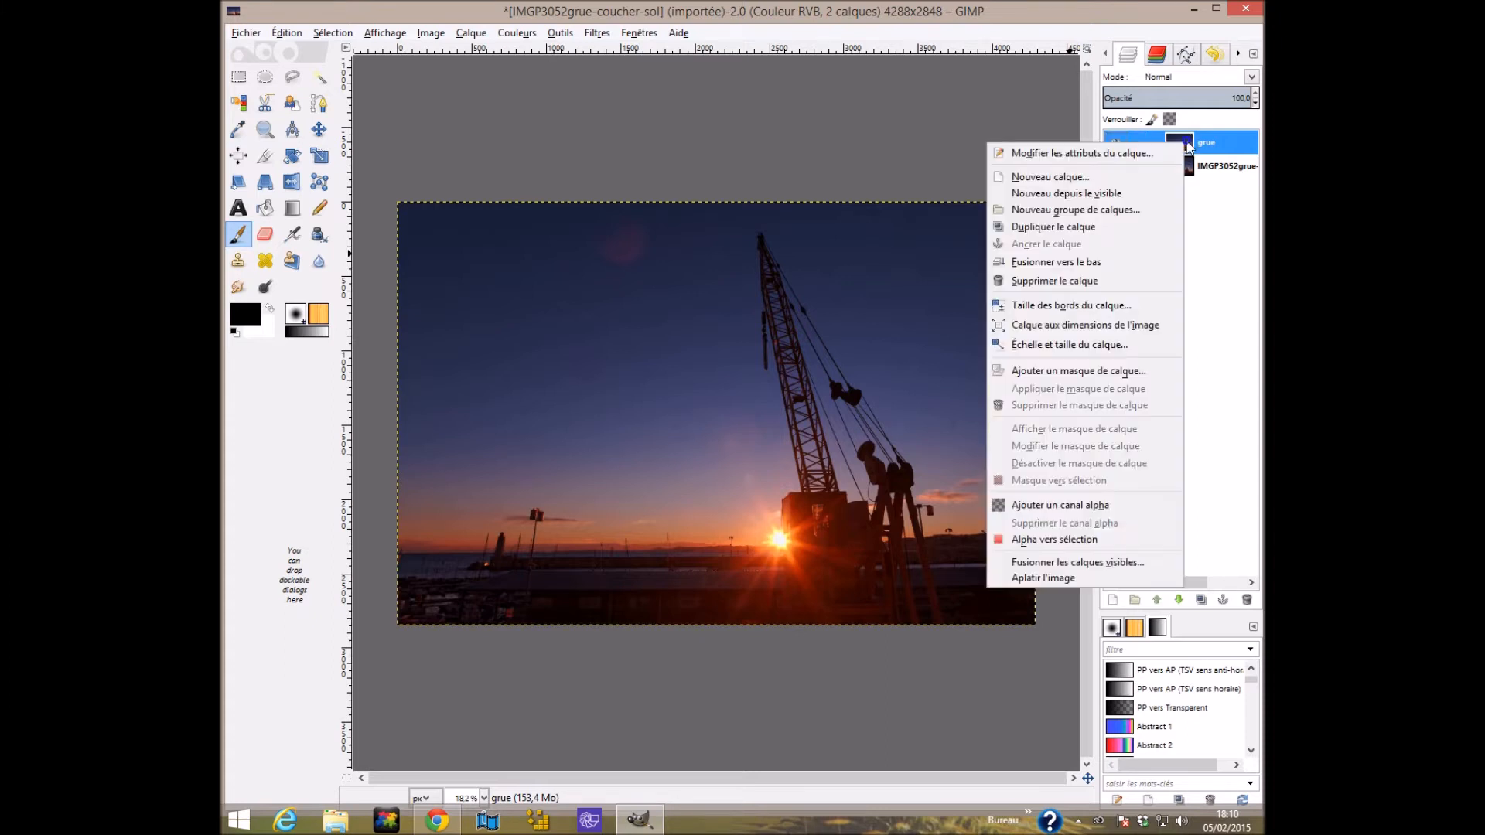
pyautogui.click(643, 112)
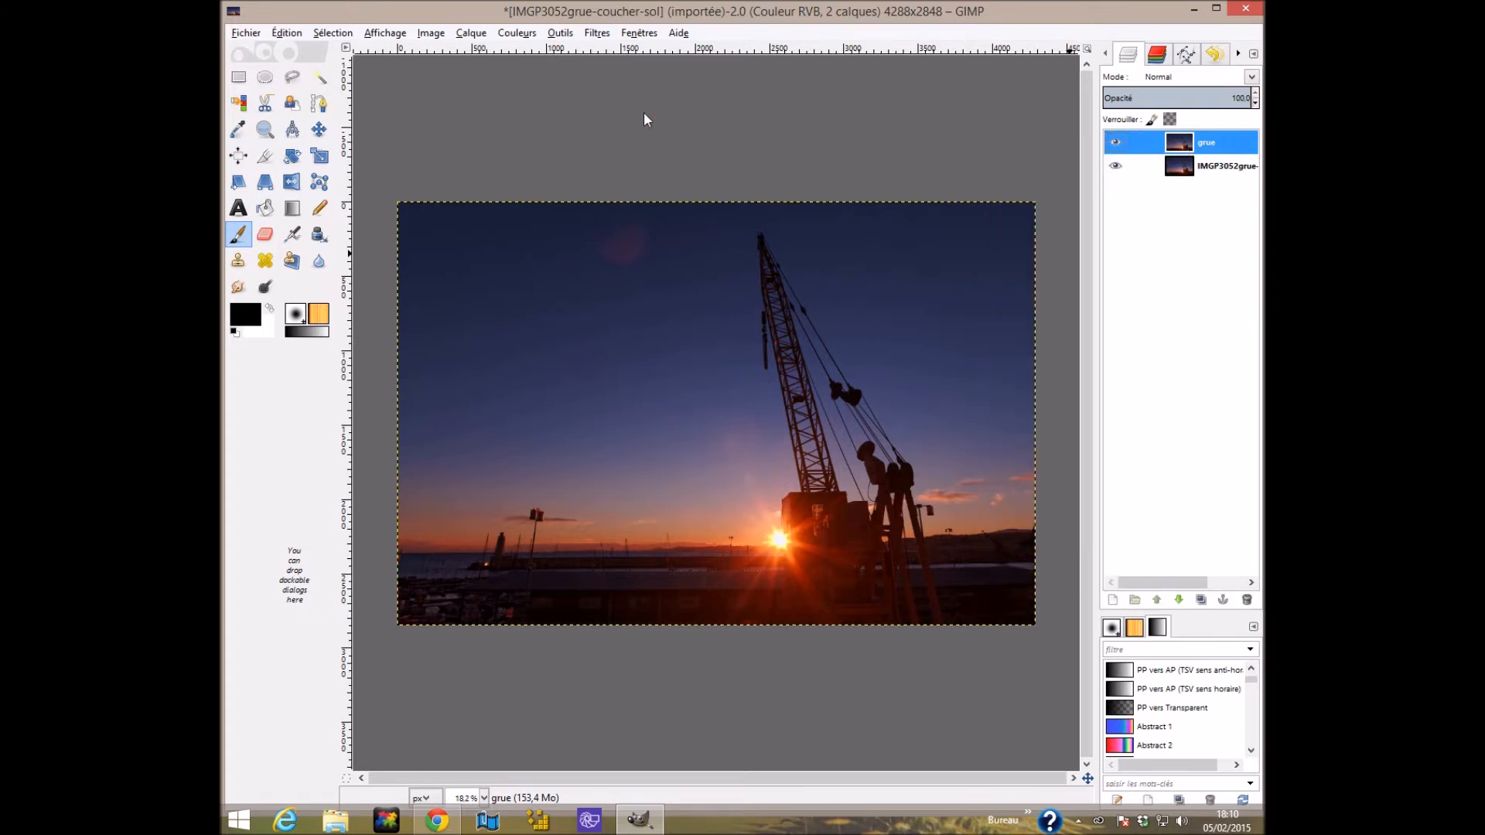
pyautogui.click(514, 36)
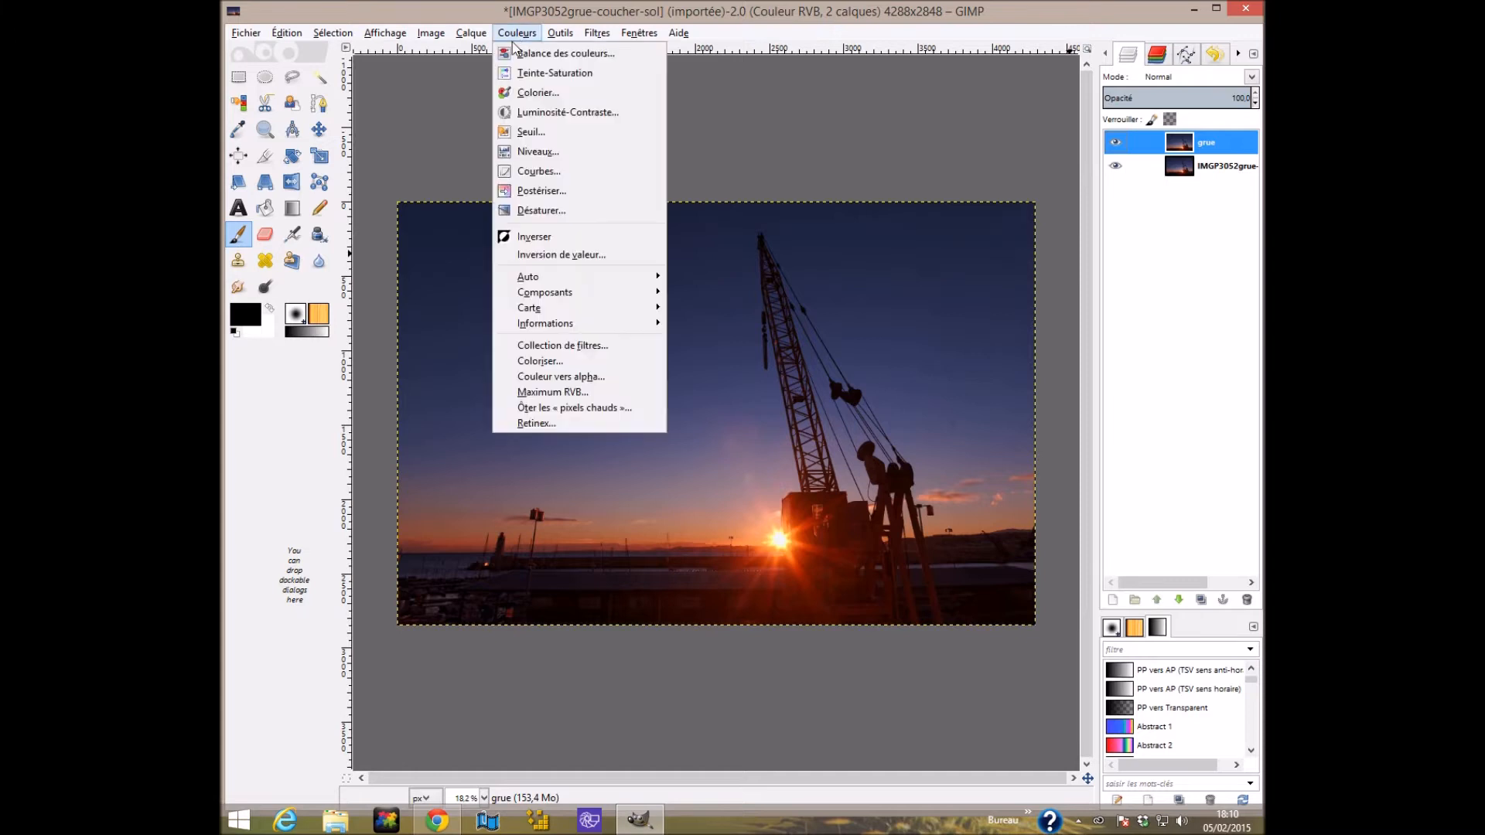
pyautogui.click(530, 215)
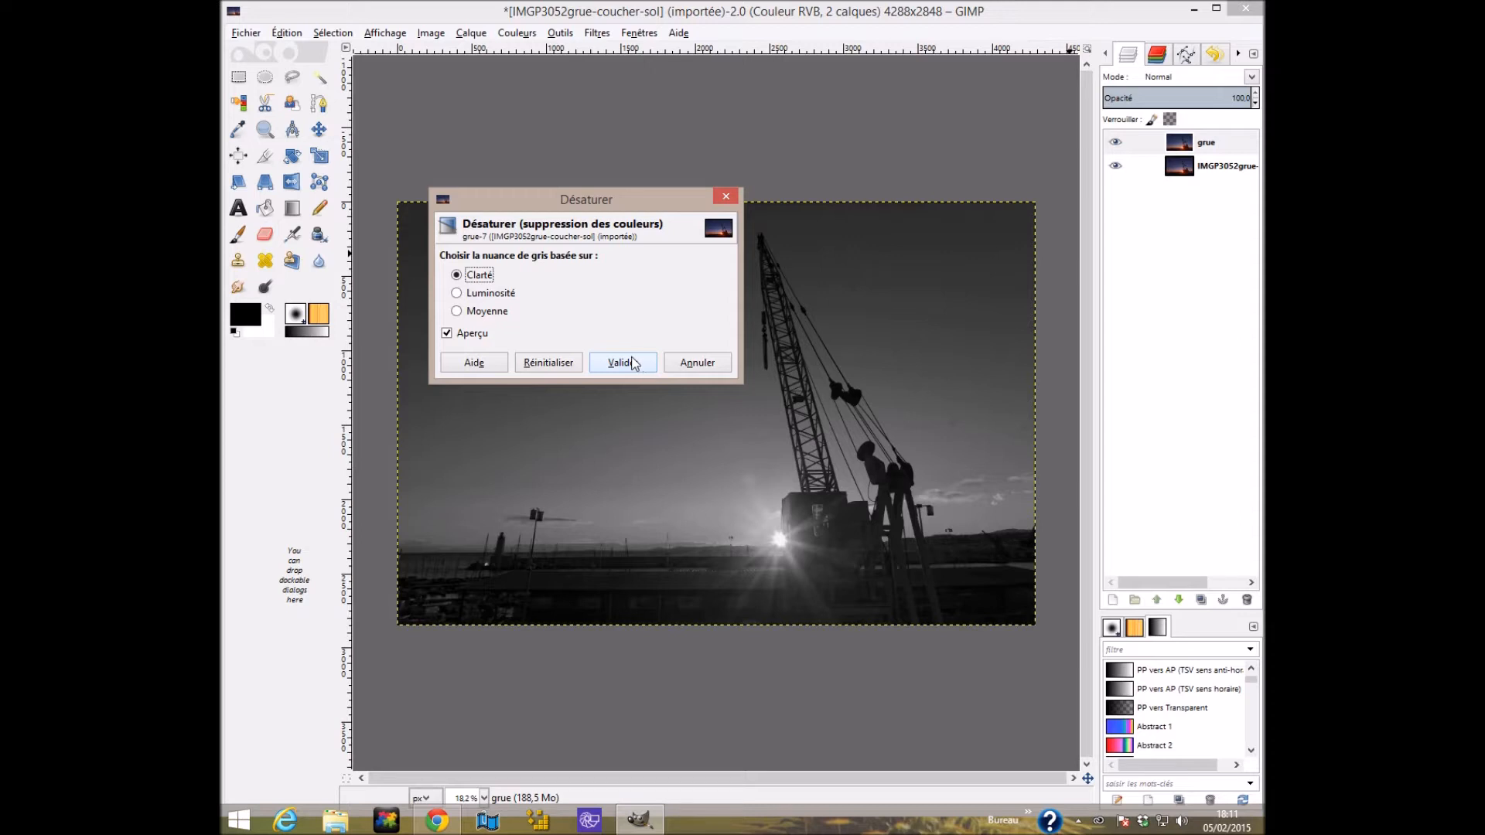
pyautogui.click(630, 370)
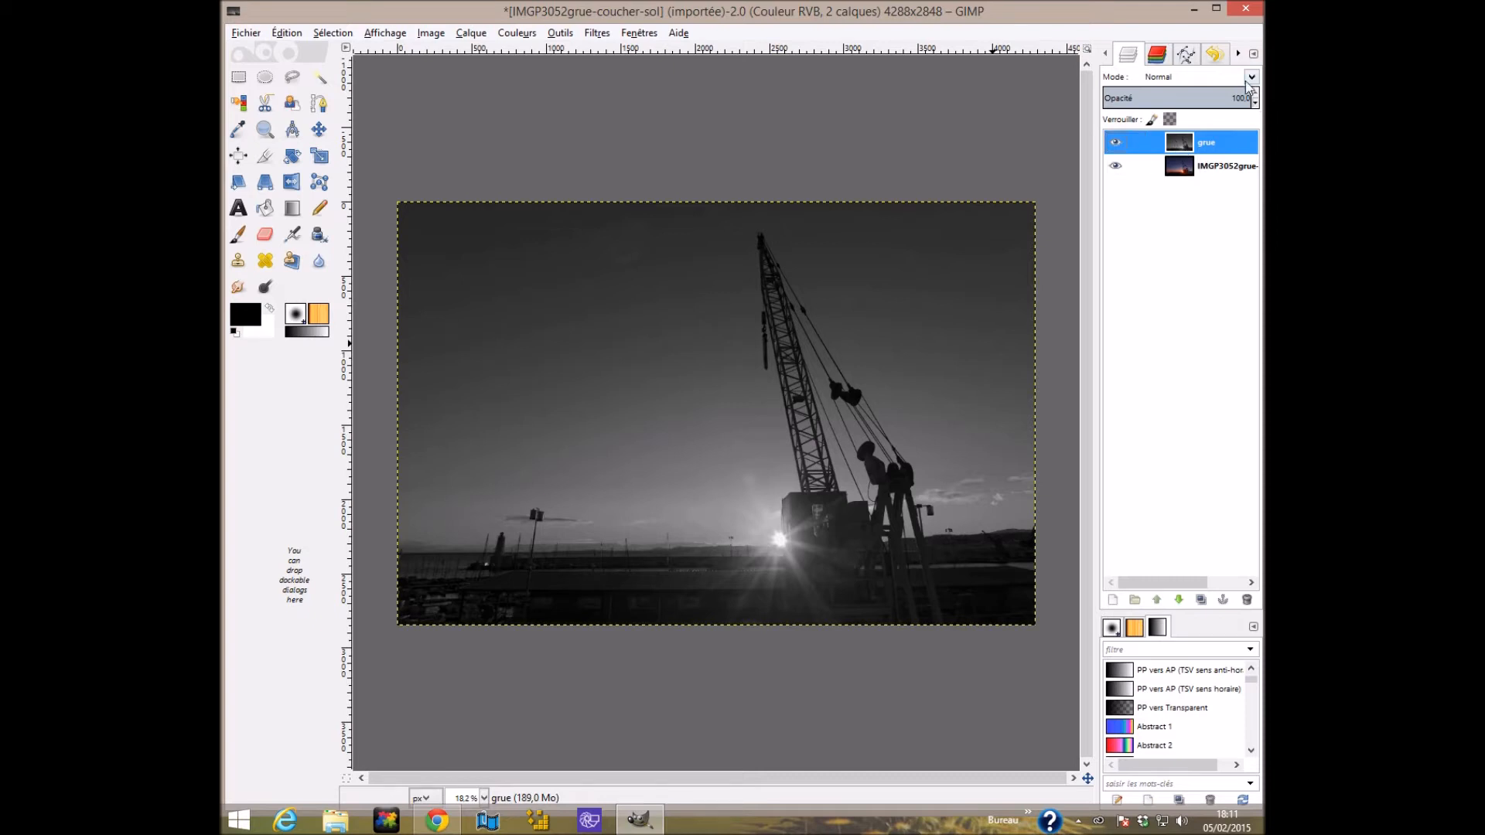
# Try the grue layer's opacity at about 45.6, and set it back to 100.
pyautogui.moveTo(1230, 98); pyautogui.dragTo(1170, 96)
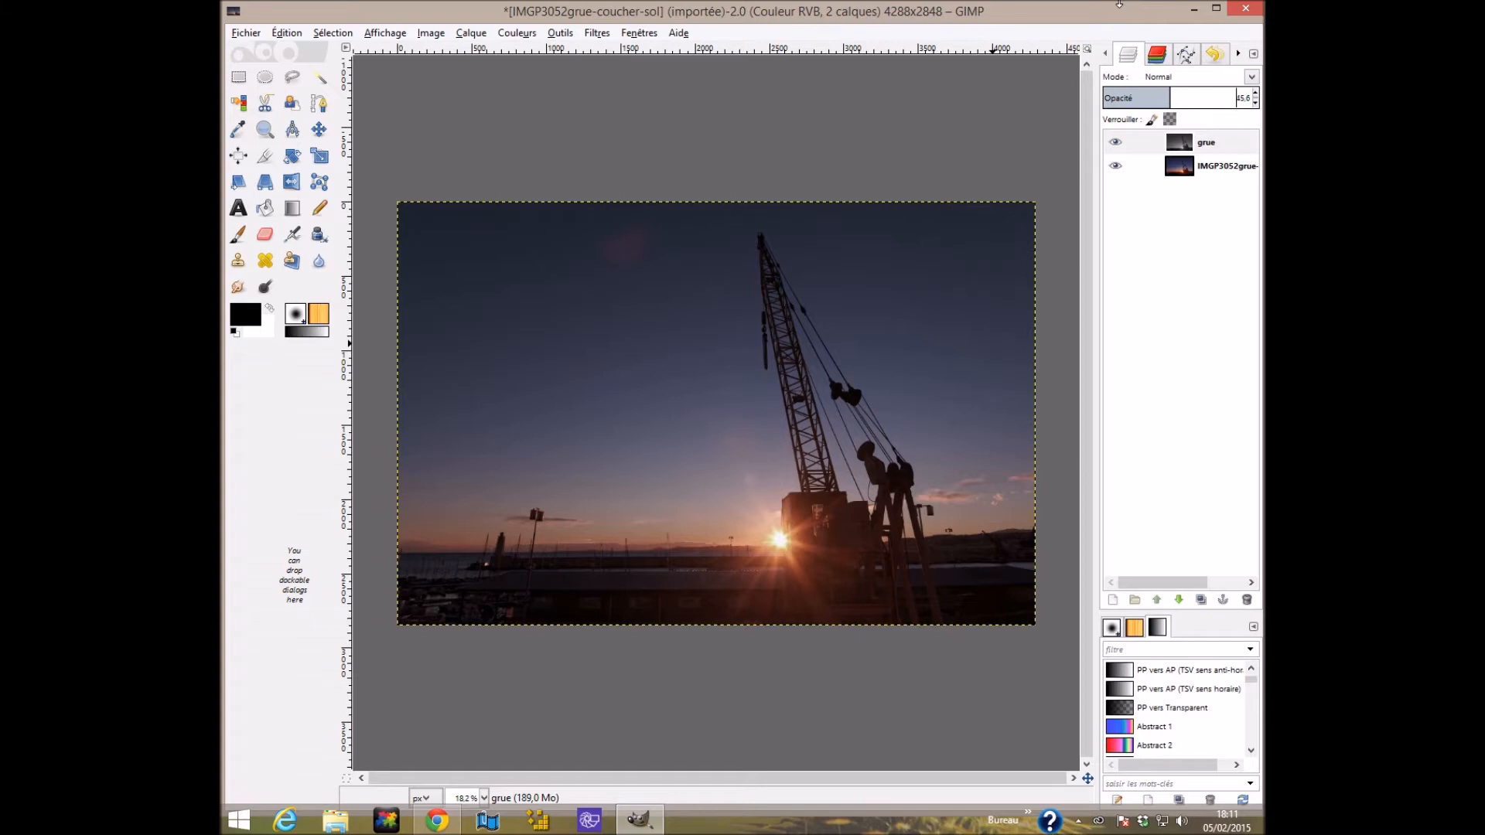
pyautogui.click(1147, 92)
pyautogui.write('100')
pyautogui.press('Return')
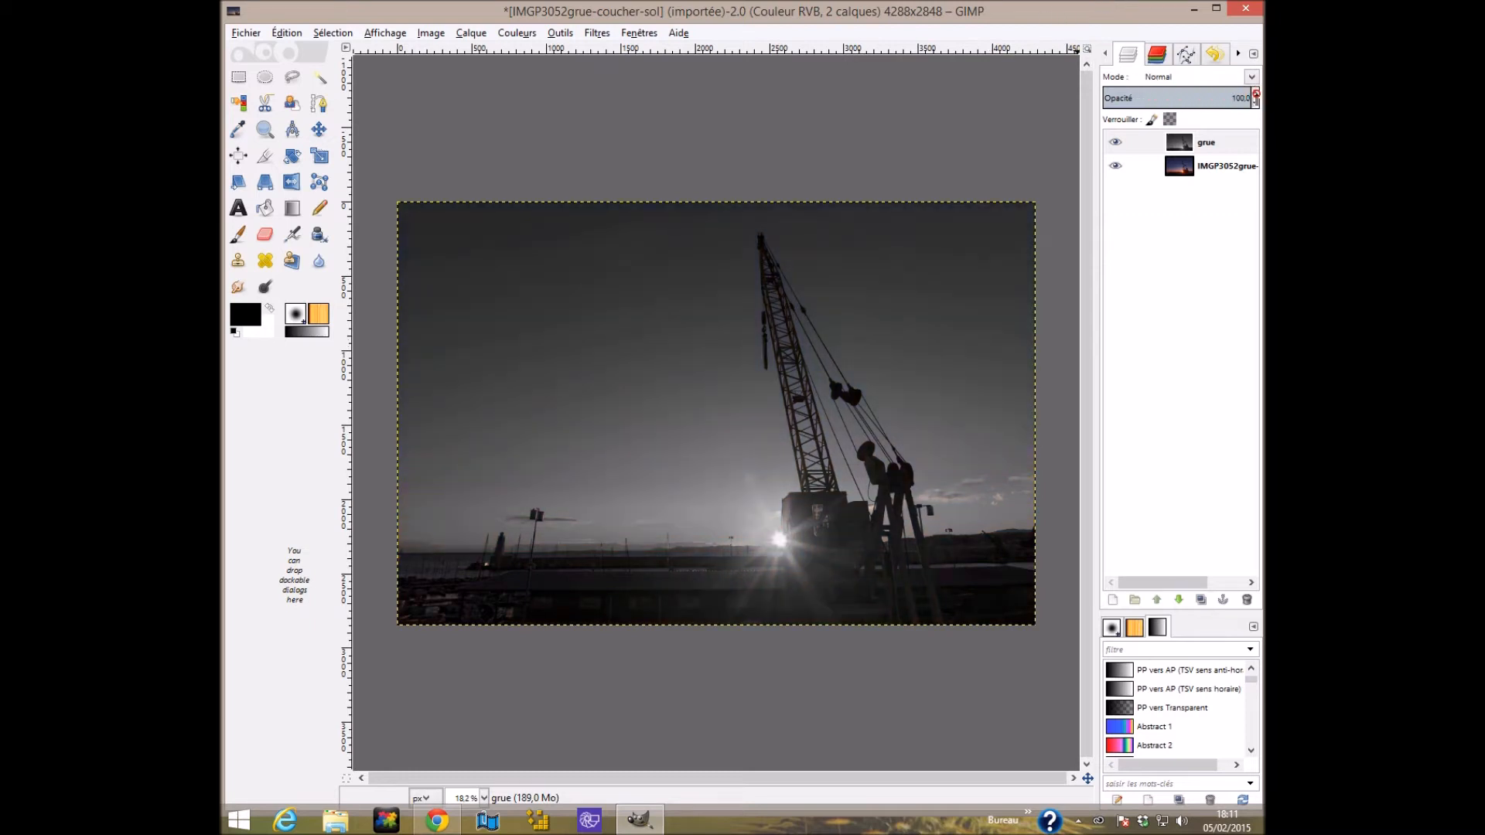
# Add a layer mask initialised to Blanc (opacité complète) to the grue layer.
pyautogui.rightClick(1181, 146)
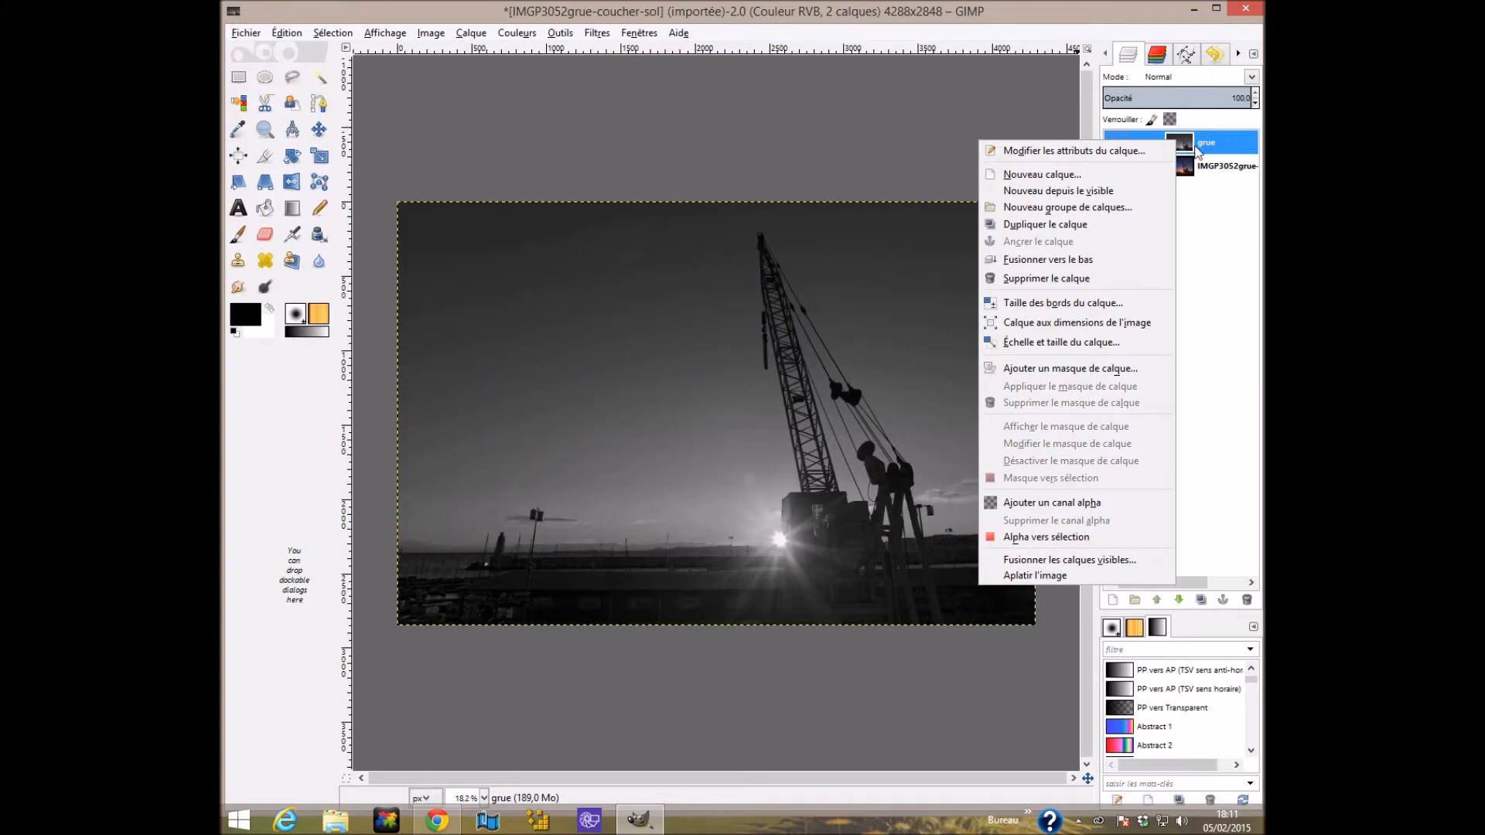
pyautogui.click(1051, 369)
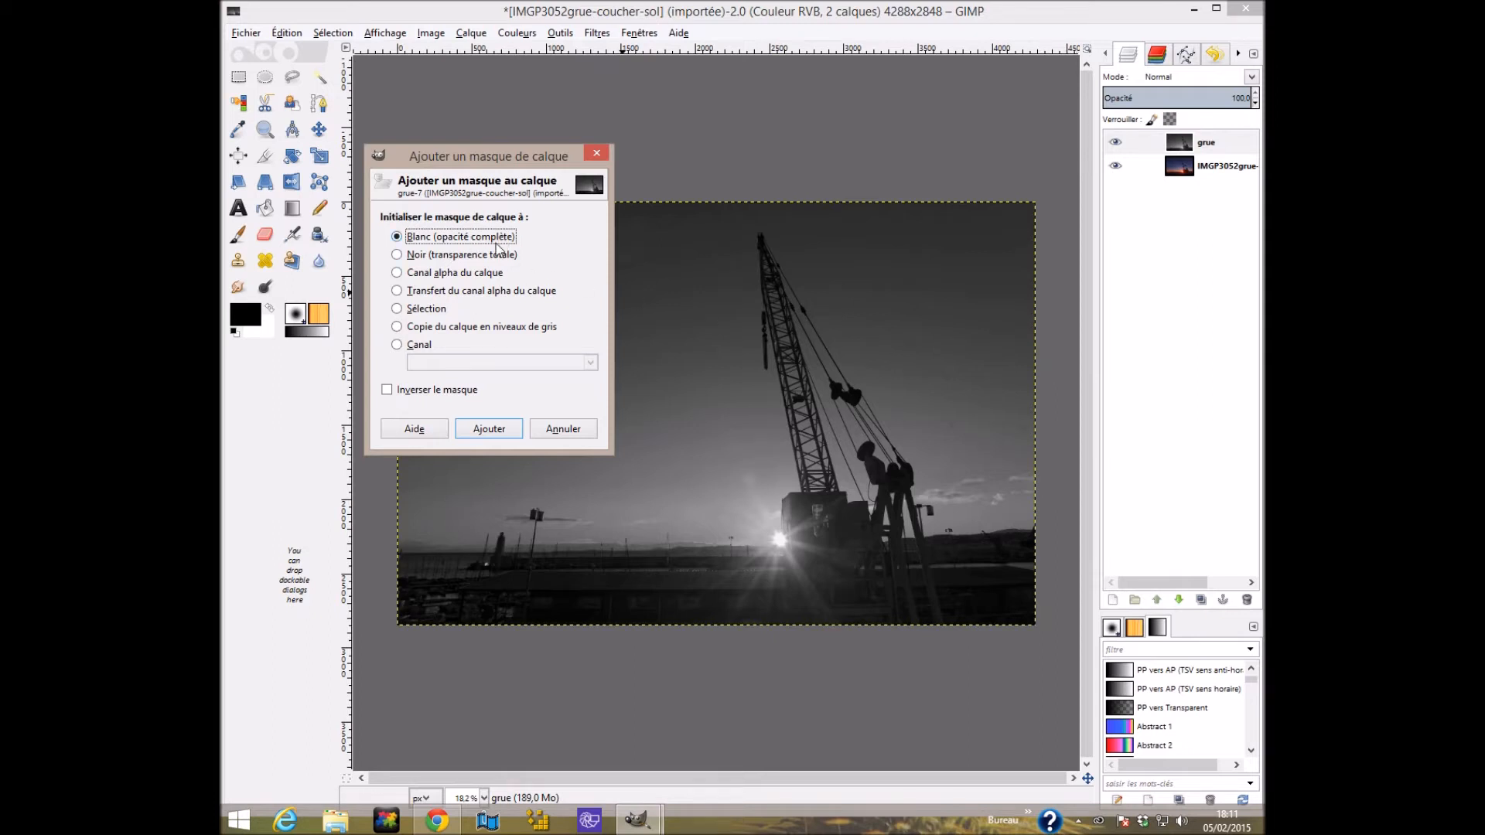
pyautogui.click(488, 429)
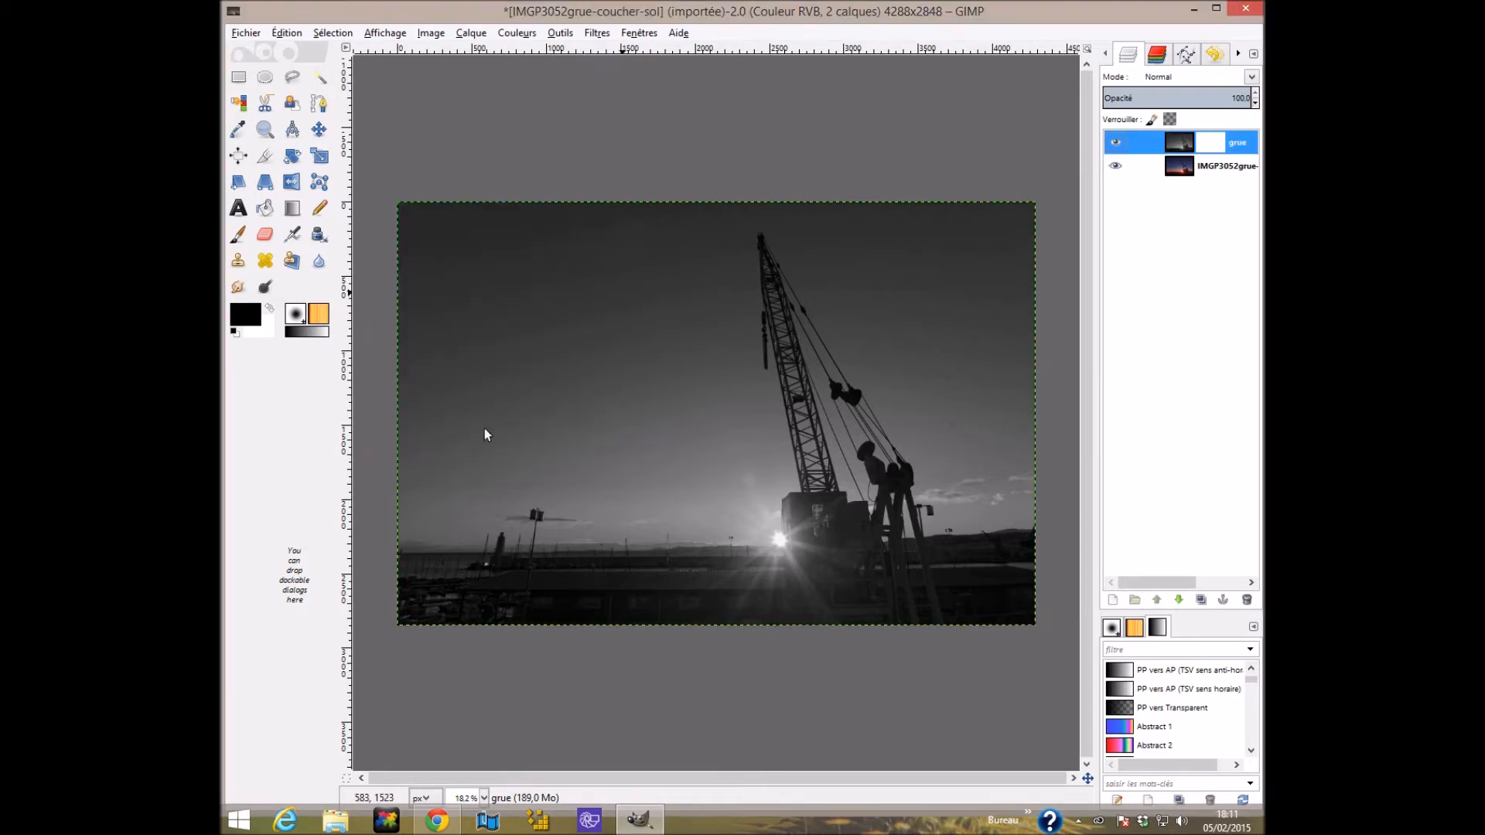
# Paint black on the grue layer's mask over the crane, sun and nearby sky with the Paintbrush at size 535.06.
pyautogui.click(1206, 145)
pyautogui.doubleClick(237, 241)
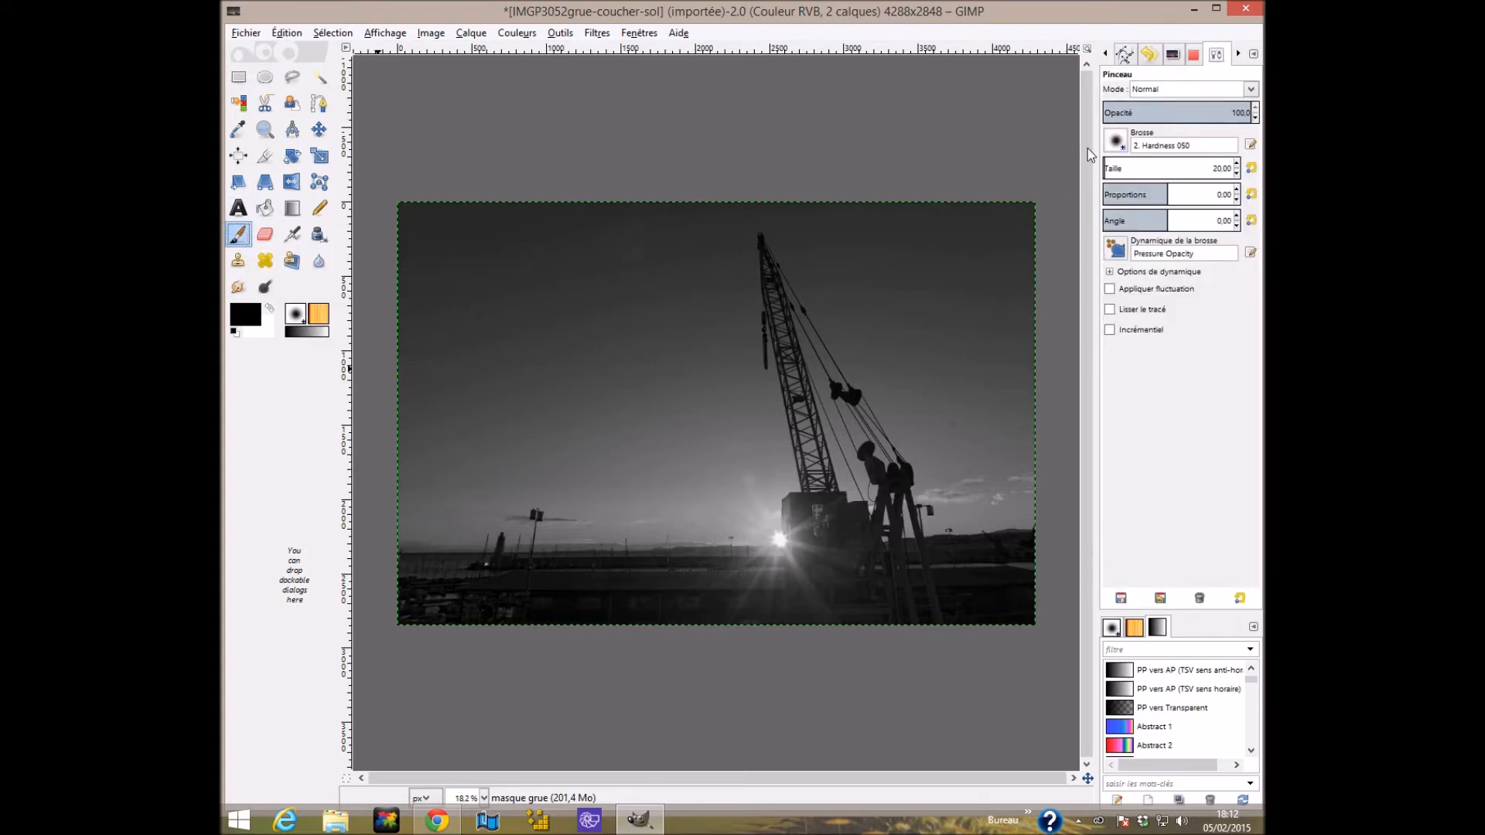
pyautogui.click(1127, 170)
pyautogui.moveTo(1127, 170); pyautogui.dragTo(1172, 171)
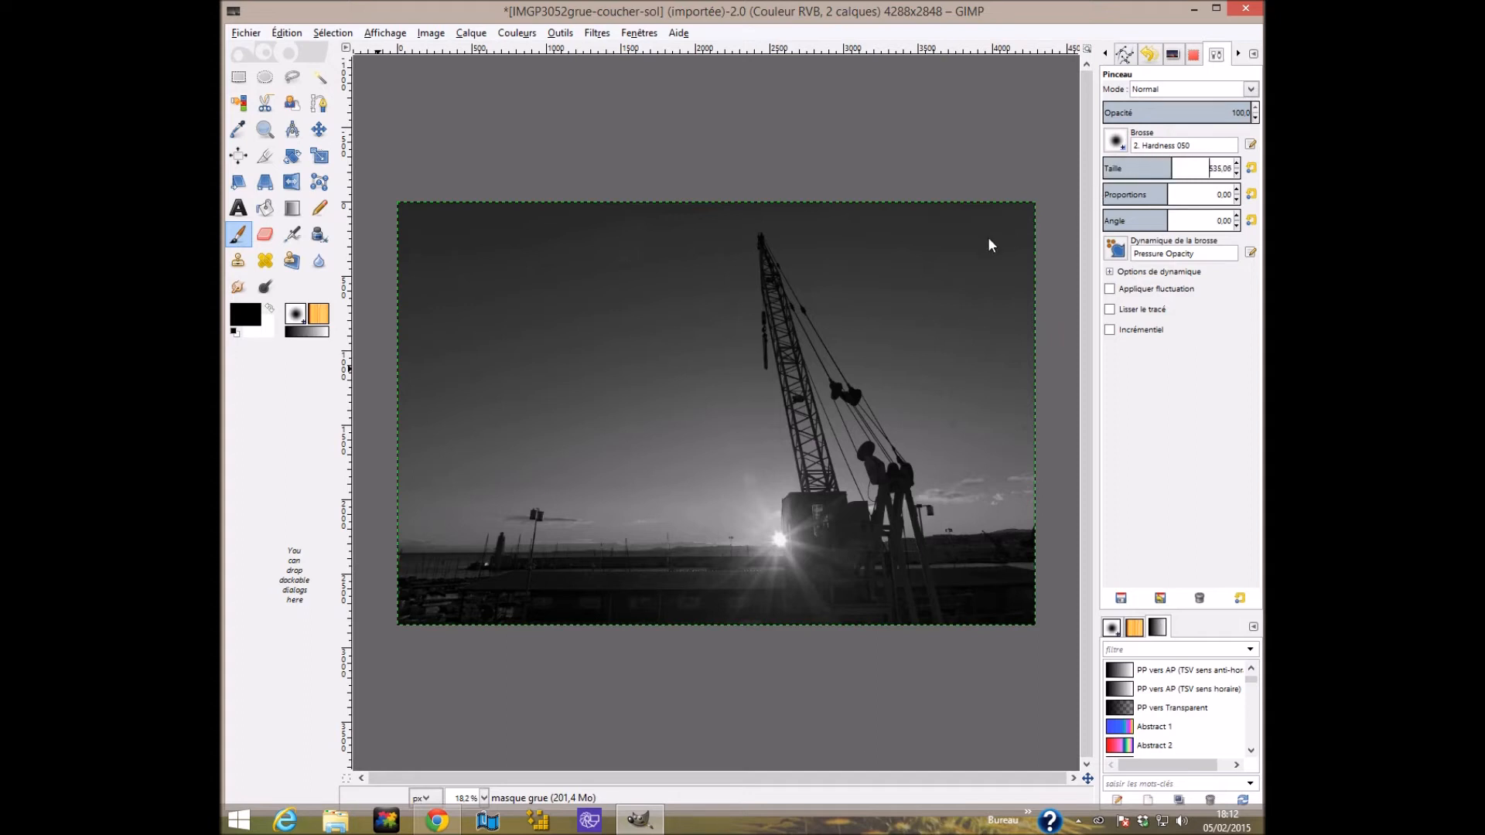
pyautogui.moveTo(897, 273)
pyautogui.mouseDown()
pyautogui.moveTo(752, 355)
pyautogui.moveTo(825, 410)
pyautogui.moveTo(830, 389)
pyautogui.moveTo(798, 397)
pyautogui.moveTo(762, 448)
pyautogui.moveTo(883, 539)
pyautogui.moveTo(818, 561)
pyautogui.moveTo(651, 553)
pyautogui.moveTo(831, 564)
pyautogui.moveTo(696, 597)
pyautogui.moveTo(799, 440)
pyautogui.moveTo(771, 432)
pyautogui.moveTo(814, 516)
pyautogui.moveTo(864, 488)
pyautogui.moveTo(869, 577)
pyautogui.moveTo(707, 489)
pyautogui.moveTo(742, 399)
pyautogui.moveTo(803, 357)
pyautogui.moveTo(801, 326)
pyautogui.moveTo(829, 288)
pyautogui.moveTo(740, 244)
pyautogui.moveTo(847, 224)
pyautogui.moveTo(839, 320)
pyautogui.moveTo(772, 424)
pyautogui.moveTo(833, 501)
pyautogui.moveTo(798, 578)
pyautogui.moveTo(659, 567)
pyautogui.moveTo(906, 555)
pyautogui.moveTo(897, 588)
pyautogui.moveTo(925, 619)
pyautogui.moveTo(683, 631)
pyautogui.moveTo(861, 556)
pyautogui.moveTo(1008, 581)
pyautogui.moveTo(964, 611)
pyautogui.moveTo(1024, 597)
pyautogui.moveTo(730, 539)
pyautogui.moveTo(744, 505)
pyautogui.moveTo(805, 475)
pyautogui.moveTo(751, 193)
pyautogui.moveTo(810, 223)
pyautogui.moveTo(813, 289)
pyautogui.moveTo(734, 495)
pyautogui.mouseUp()
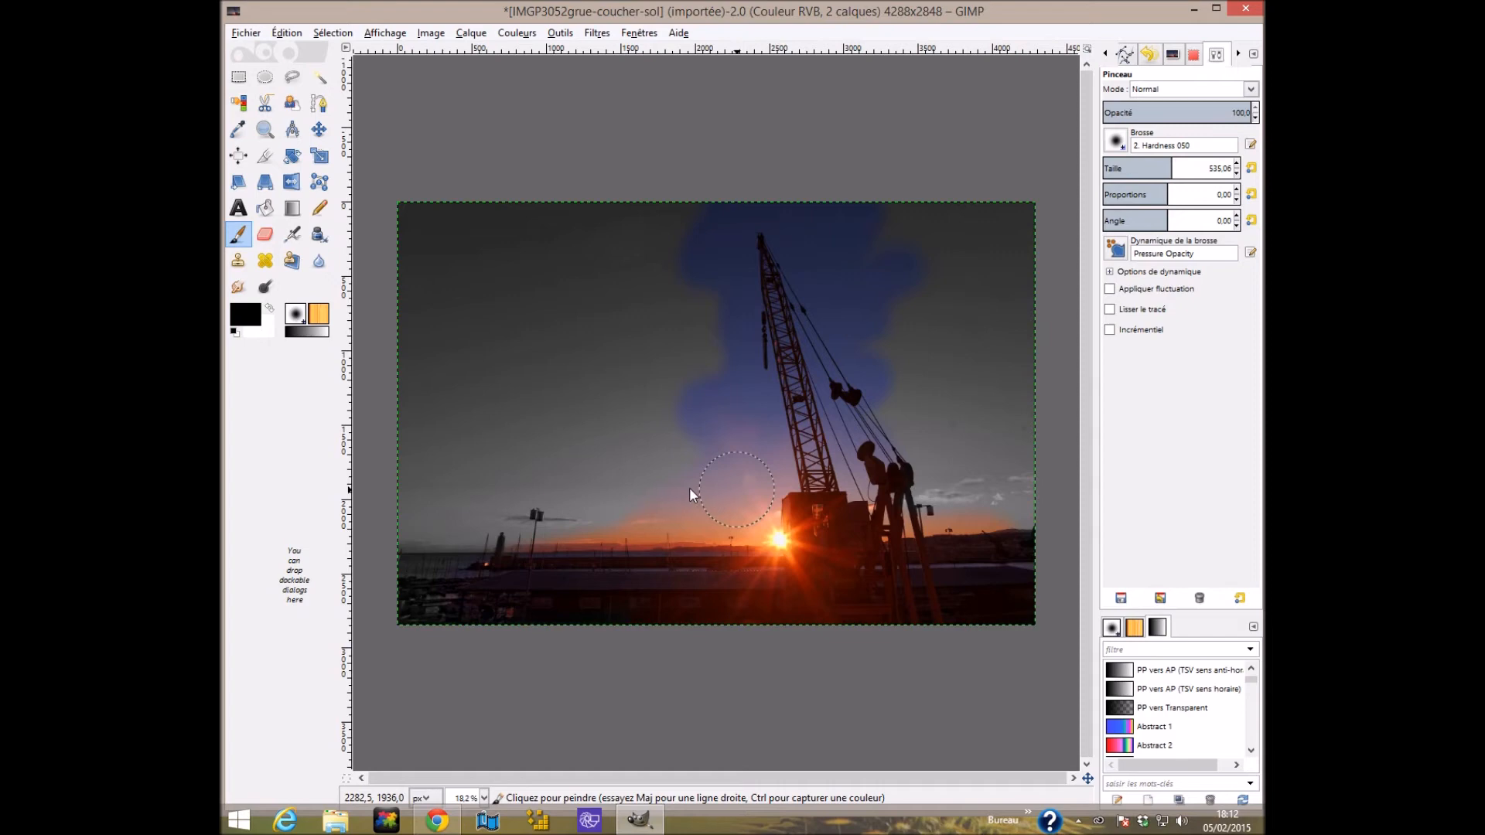
# Delete the painted layer mask from the grue layer.
pyautogui.click(1109, 56)
pyautogui.click(1108, 55)
pyautogui.click(1108, 56)
pyautogui.click(1108, 56)
pyautogui.click(1108, 56)
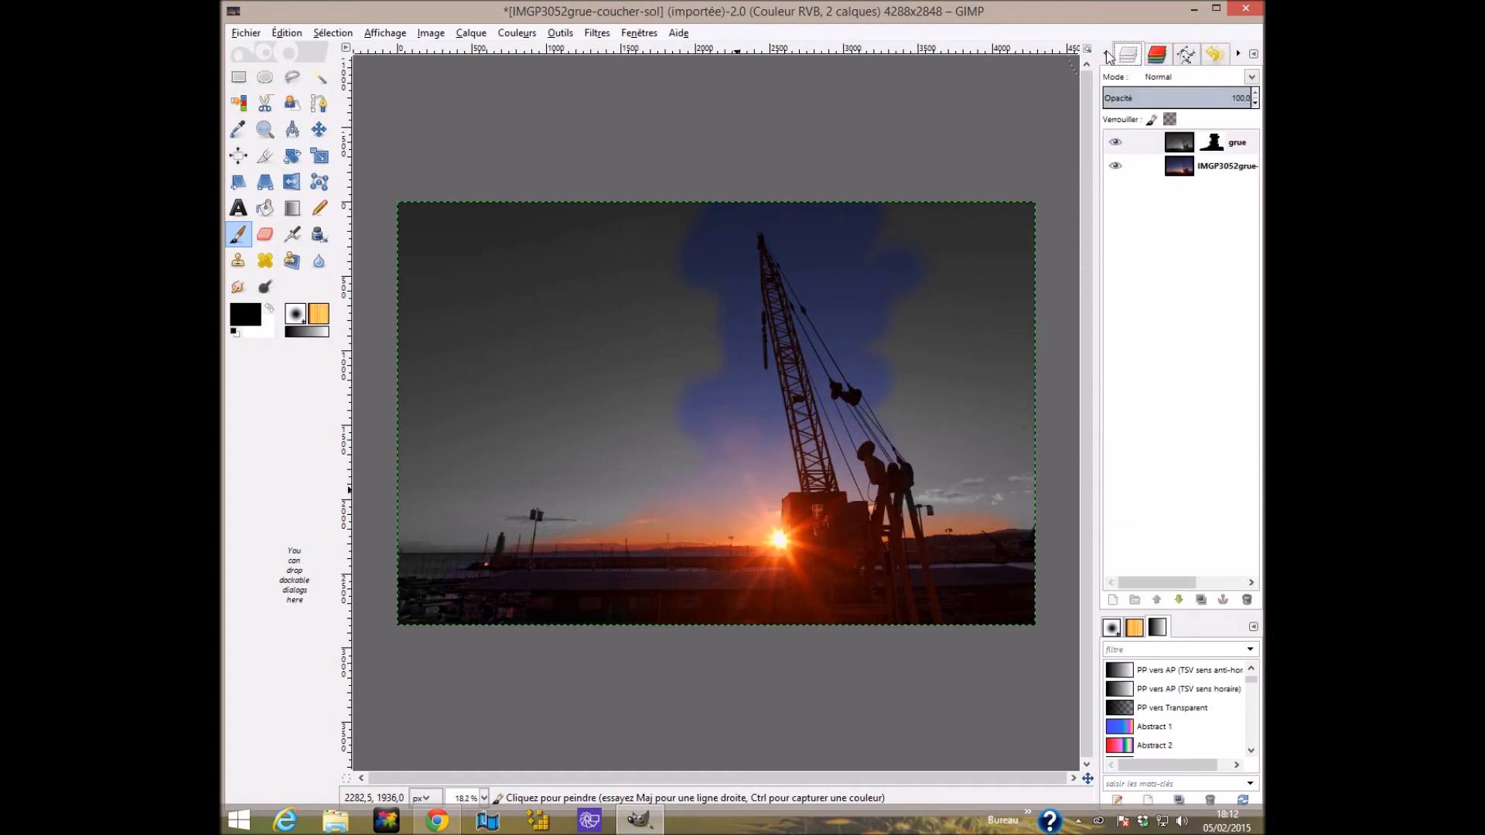
pyautogui.click(1224, 146)
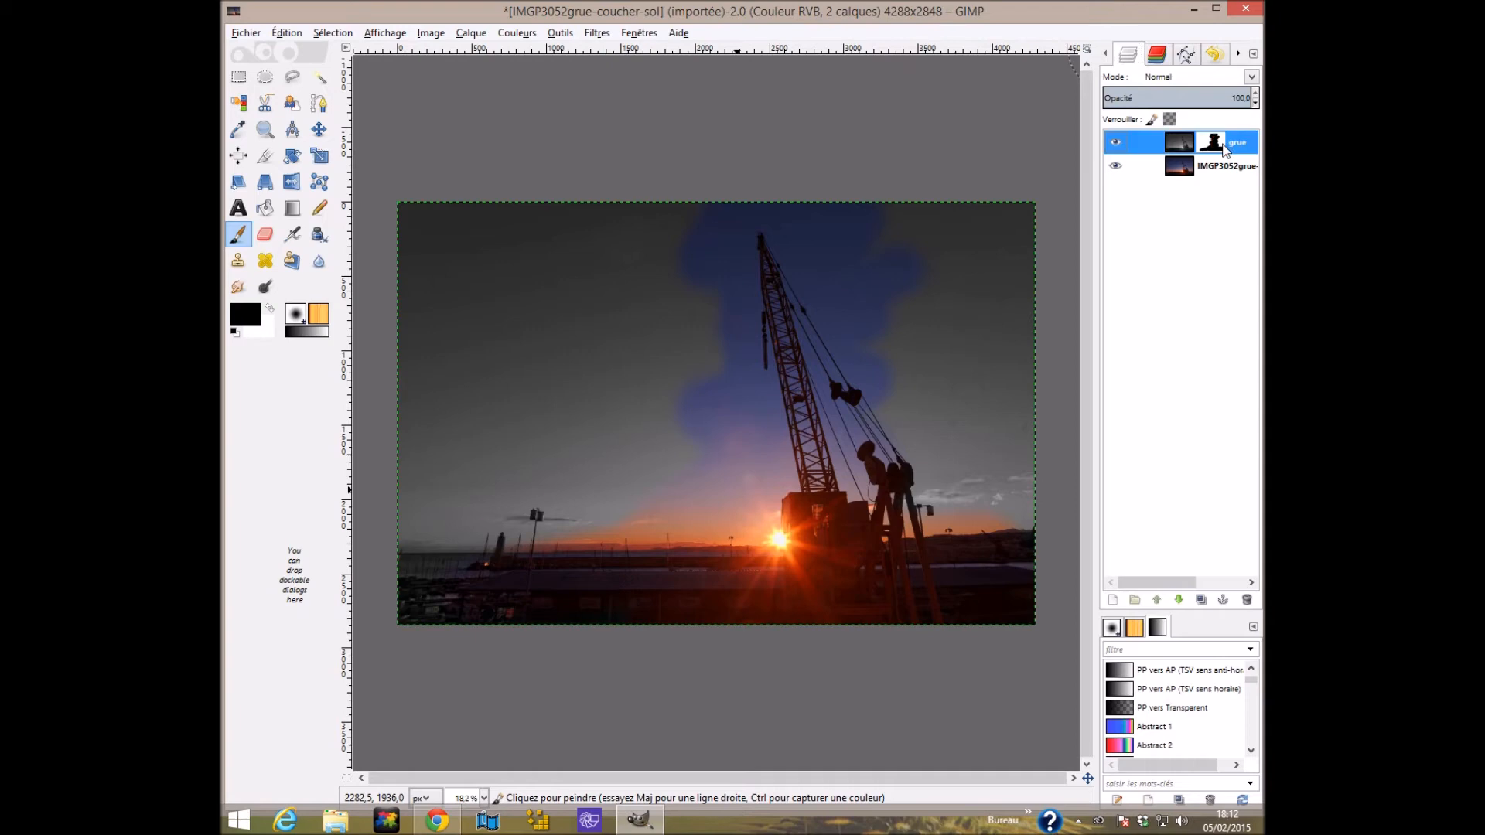
pyautogui.rightClick(1223, 147)
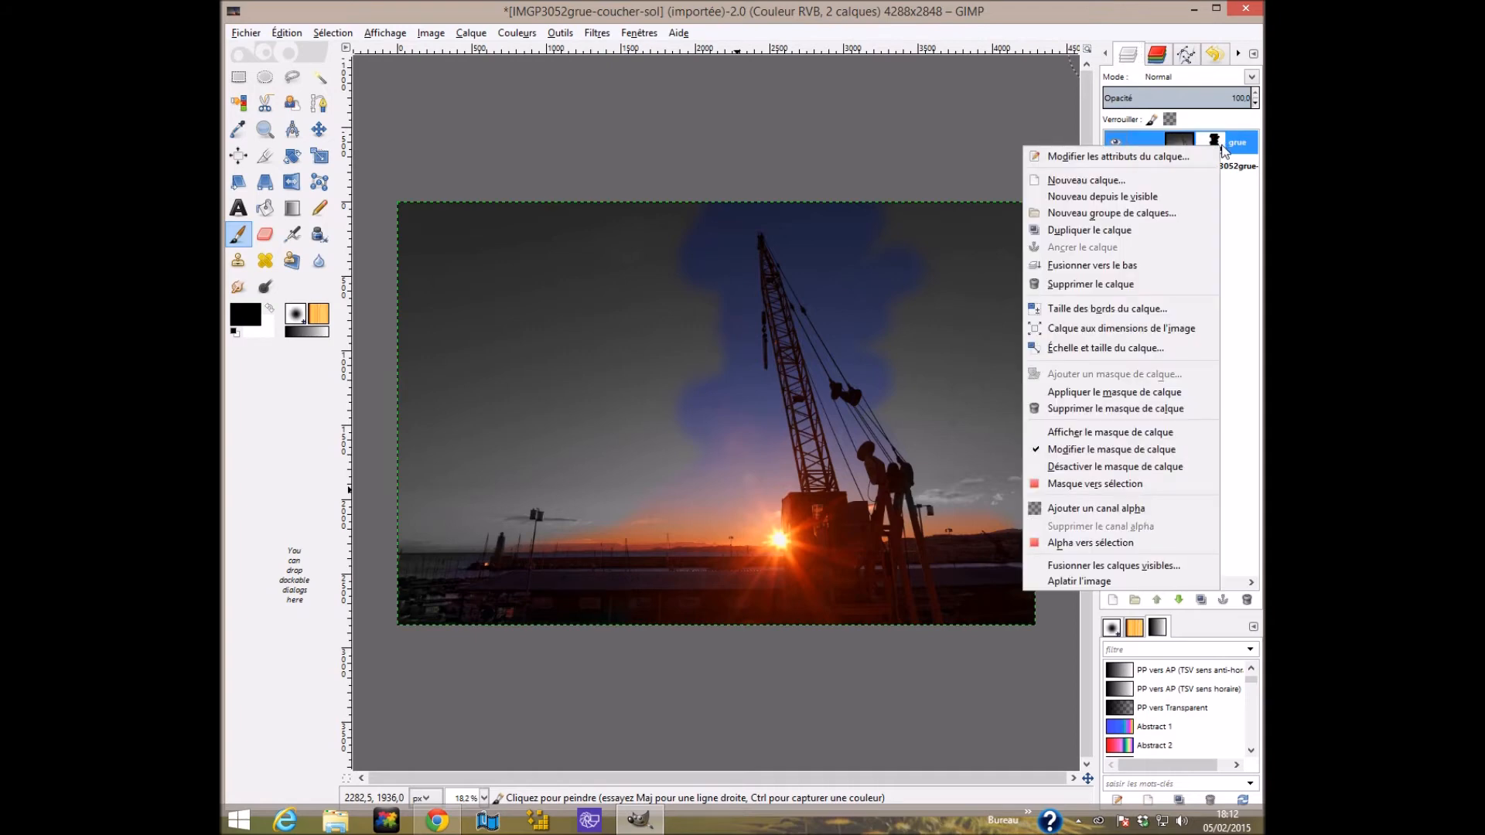
pyautogui.click(1114, 408)
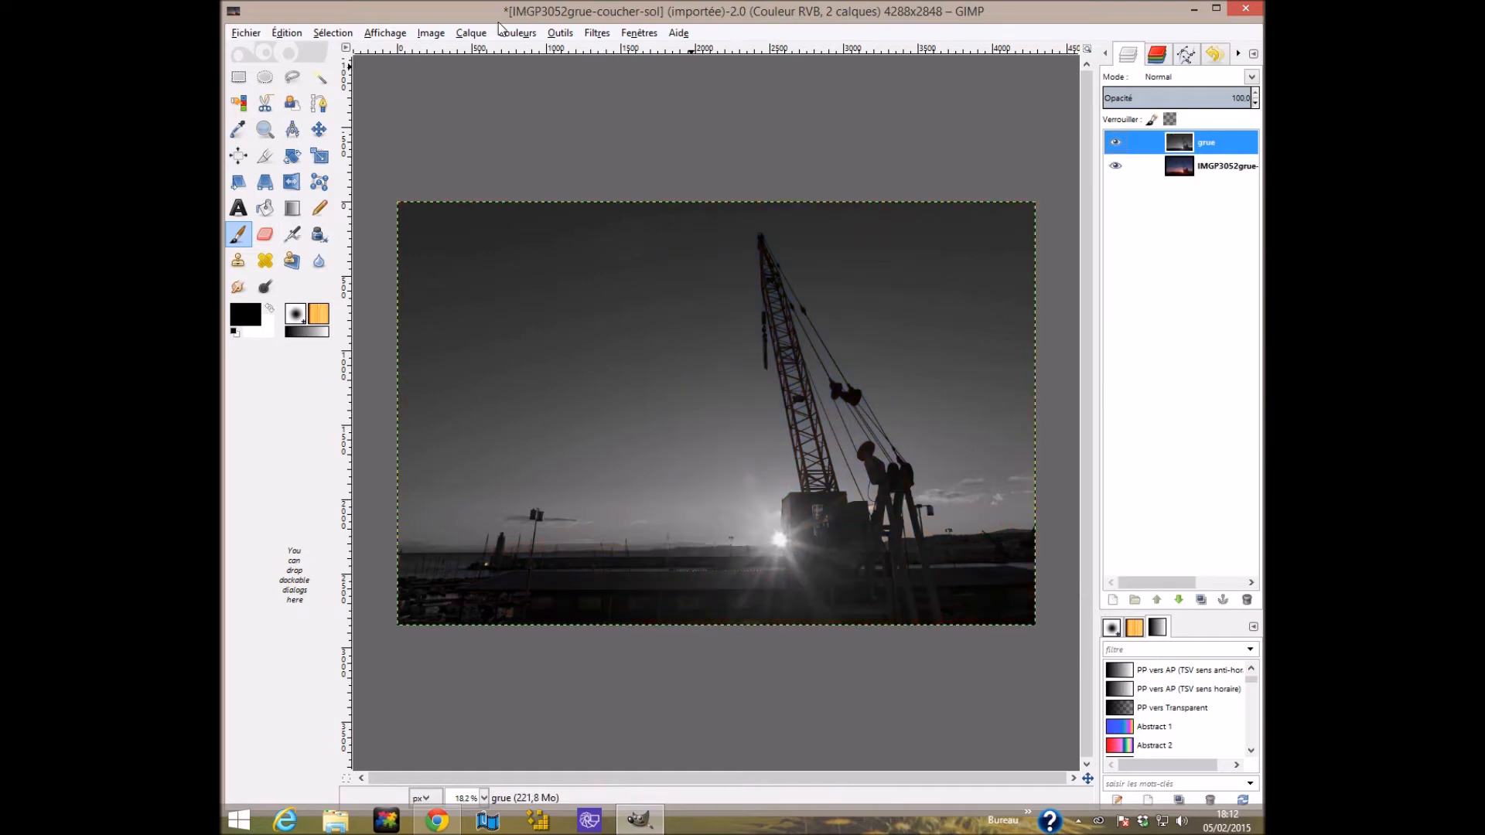
# Add a layer mask initialised to Noir (transparence totale) to the grue layer.
pyautogui.rightClick(1241, 149)
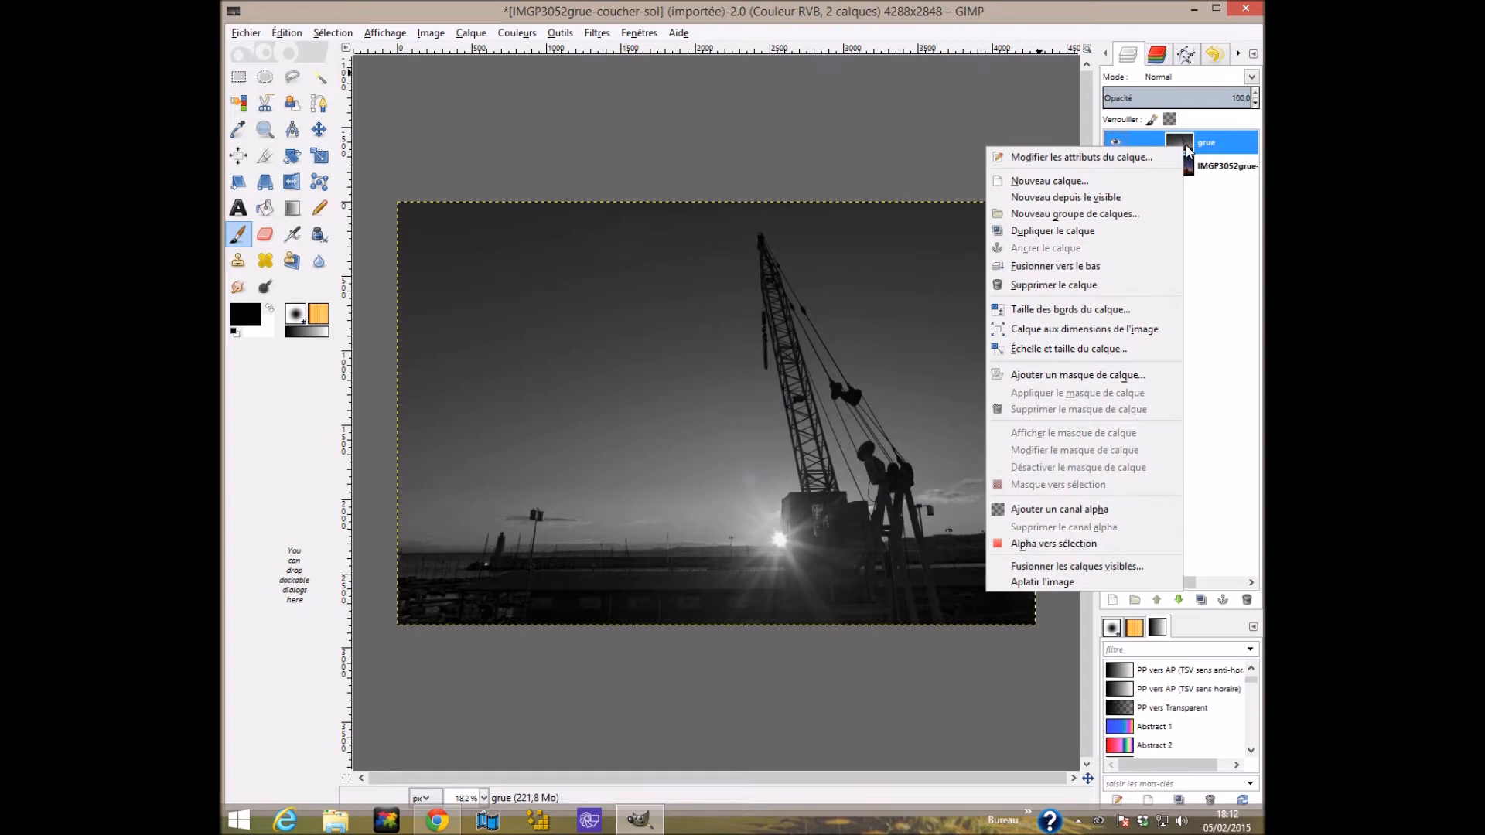
pyautogui.click(1083, 375)
pyautogui.click(420, 277)
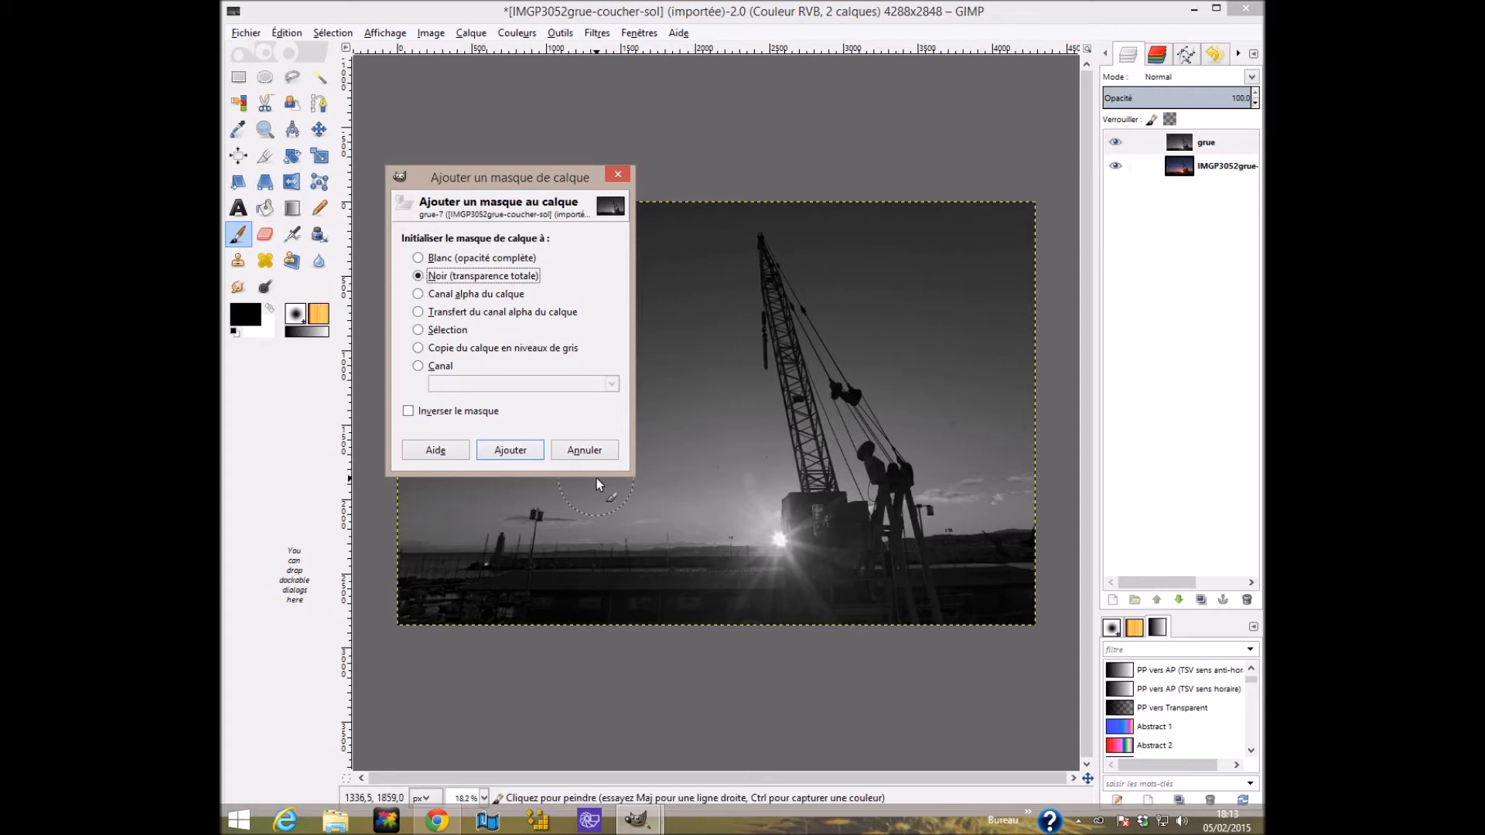
pyautogui.click(509, 449)
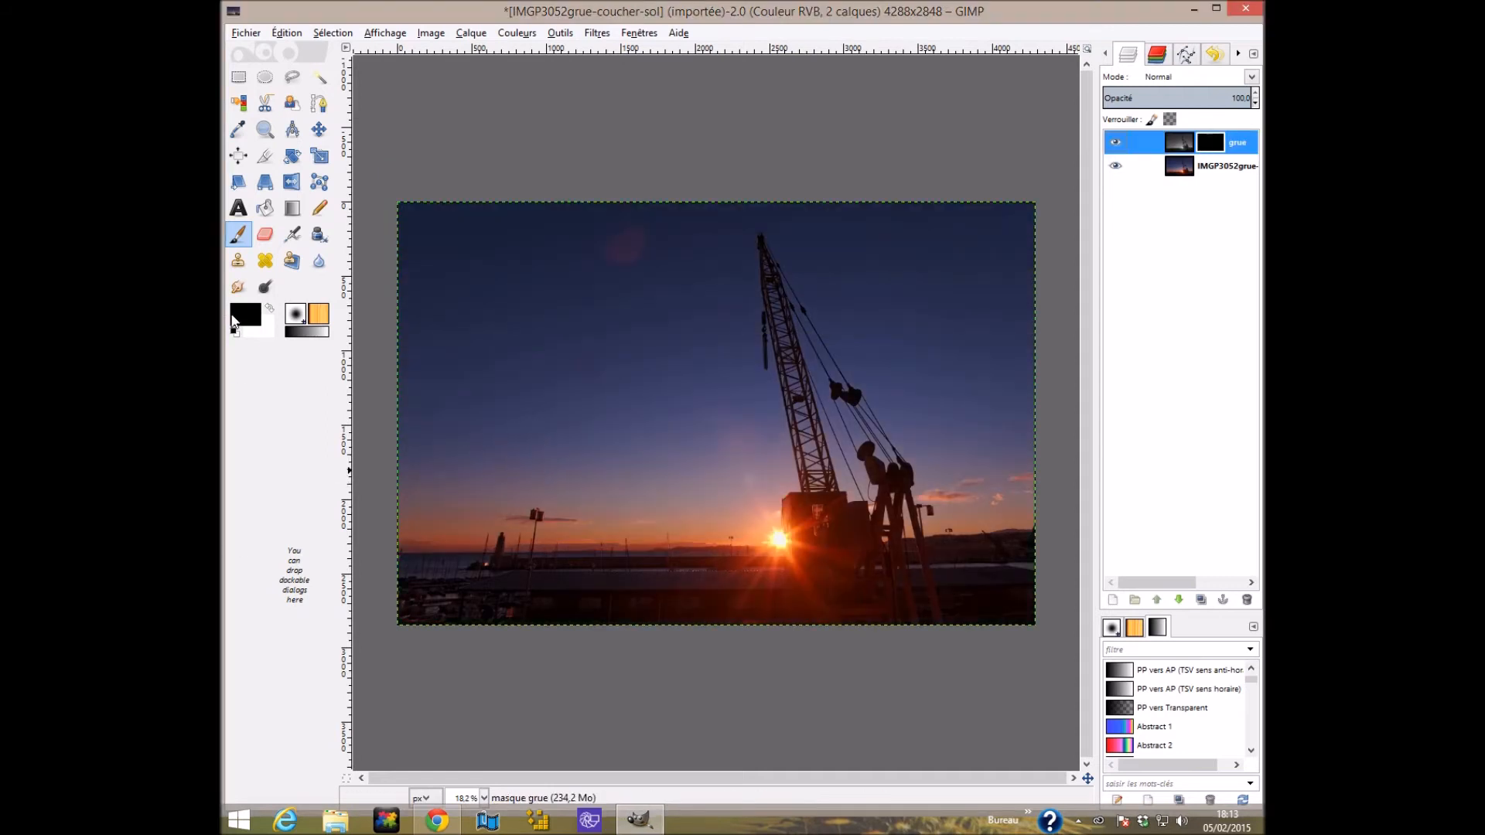
# Make white the foreground colour and paint with the Paintbrush on the grue layer's mask over the crane, sun and surrounding sky.
pyautogui.click(270, 311)
pyautogui.click(270, 311)
pyautogui.click(270, 311)
pyautogui.click(270, 311)
pyautogui.click(271, 311)
pyautogui.click(271, 311)
pyautogui.click(271, 310)
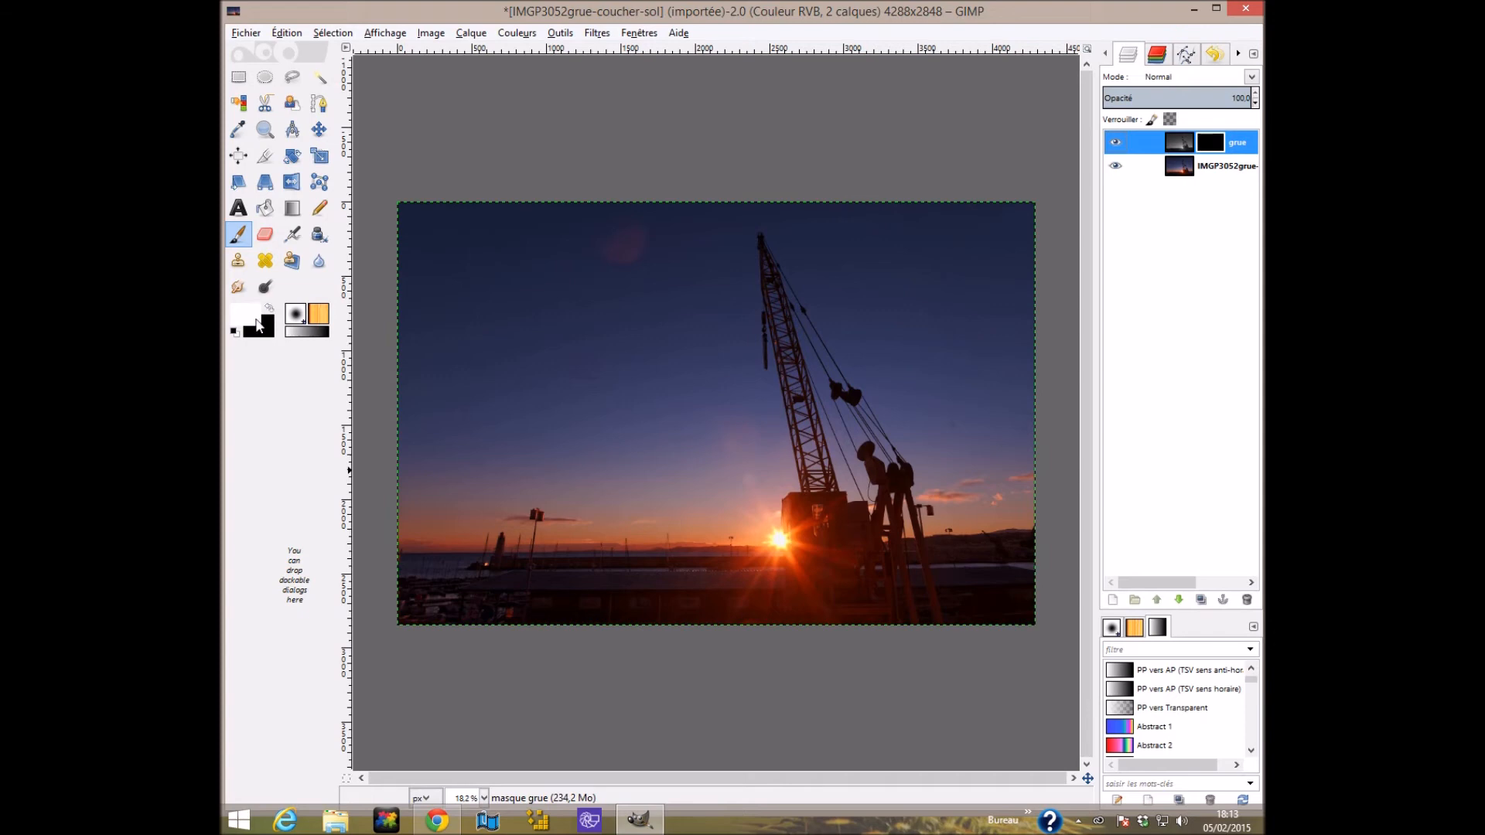
pyautogui.click(239, 234)
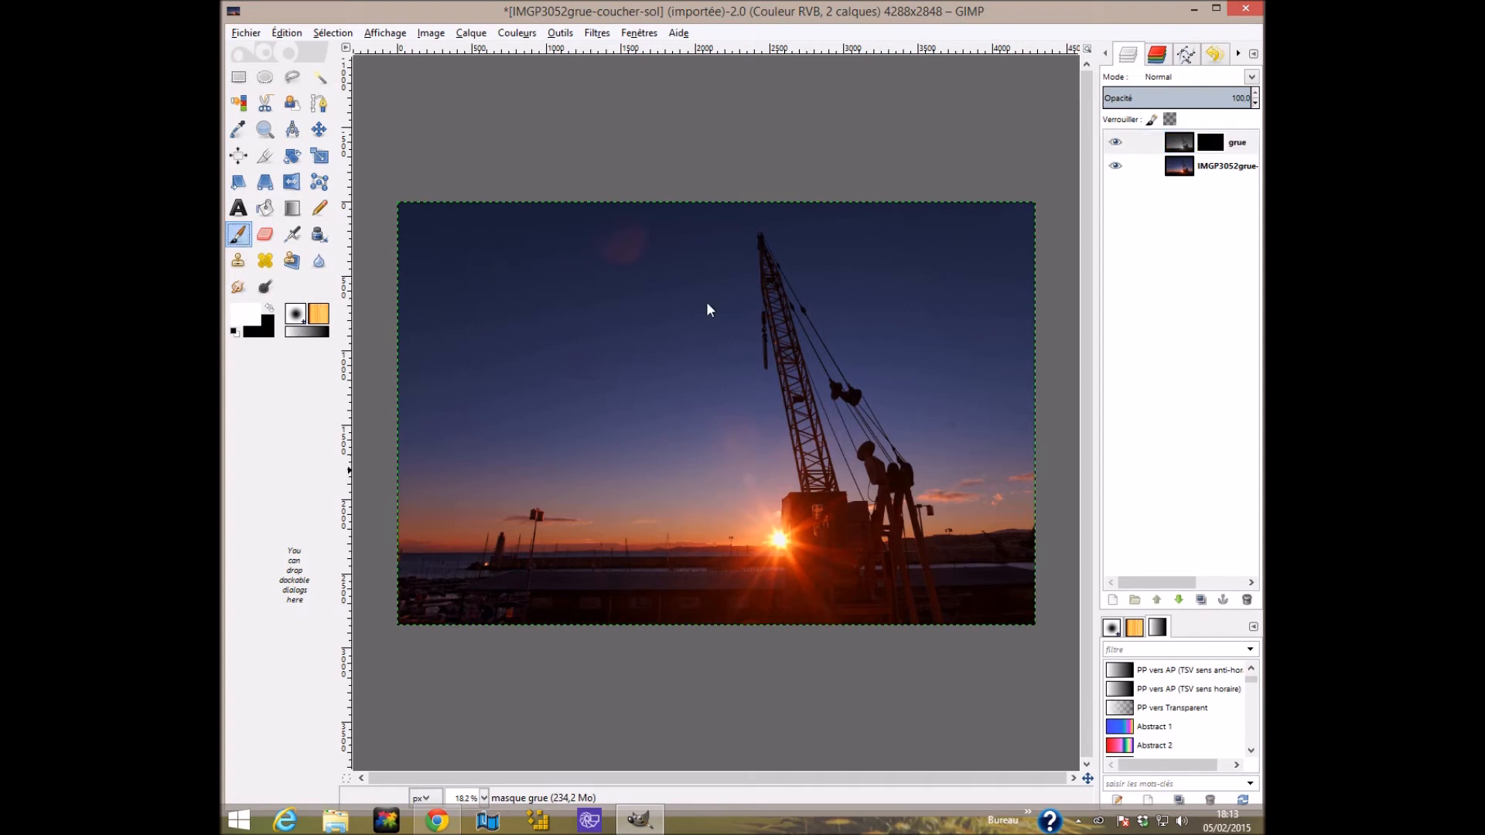
pyautogui.doubleClick(238, 235)
pyautogui.click(688, 362)
pyautogui.moveTo(967, 277)
pyautogui.mouseDown()
pyautogui.moveTo(779, 349)
pyautogui.moveTo(808, 316)
pyautogui.moveTo(698, 263)
pyautogui.moveTo(690, 241)
pyautogui.moveTo(745, 246)
pyautogui.moveTo(672, 350)
pyautogui.moveTo(692, 393)
pyautogui.moveTo(910, 523)
pyautogui.moveTo(881, 562)
pyautogui.moveTo(779, 595)
pyautogui.moveTo(691, 475)
pyautogui.moveTo(757, 397)
pyautogui.moveTo(833, 495)
pyautogui.moveTo(840, 578)
pyautogui.moveTo(819, 584)
pyautogui.moveTo(875, 610)
pyautogui.moveTo(999, 553)
pyautogui.moveTo(1046, 587)
pyautogui.moveTo(1028, 556)
pyautogui.moveTo(912, 555)
pyautogui.moveTo(913, 515)
pyautogui.moveTo(948, 503)
pyautogui.moveTo(926, 582)
pyautogui.moveTo(1070, 522)
pyautogui.moveTo(551, 586)
pyautogui.moveTo(628, 498)
pyautogui.moveTo(882, 466)
pyautogui.moveTo(889, 537)
pyautogui.moveTo(929, 555)
pyautogui.moveTo(984, 526)
pyautogui.moveTo(935, 508)
pyautogui.moveTo(650, 507)
pyautogui.moveTo(739, 408)
pyautogui.moveTo(623, 522)
pyautogui.moveTo(1020, 605)
pyautogui.moveTo(722, 534)
pyautogui.moveTo(830, 546)
pyautogui.moveTo(1020, 488)
pyautogui.mouseUp()
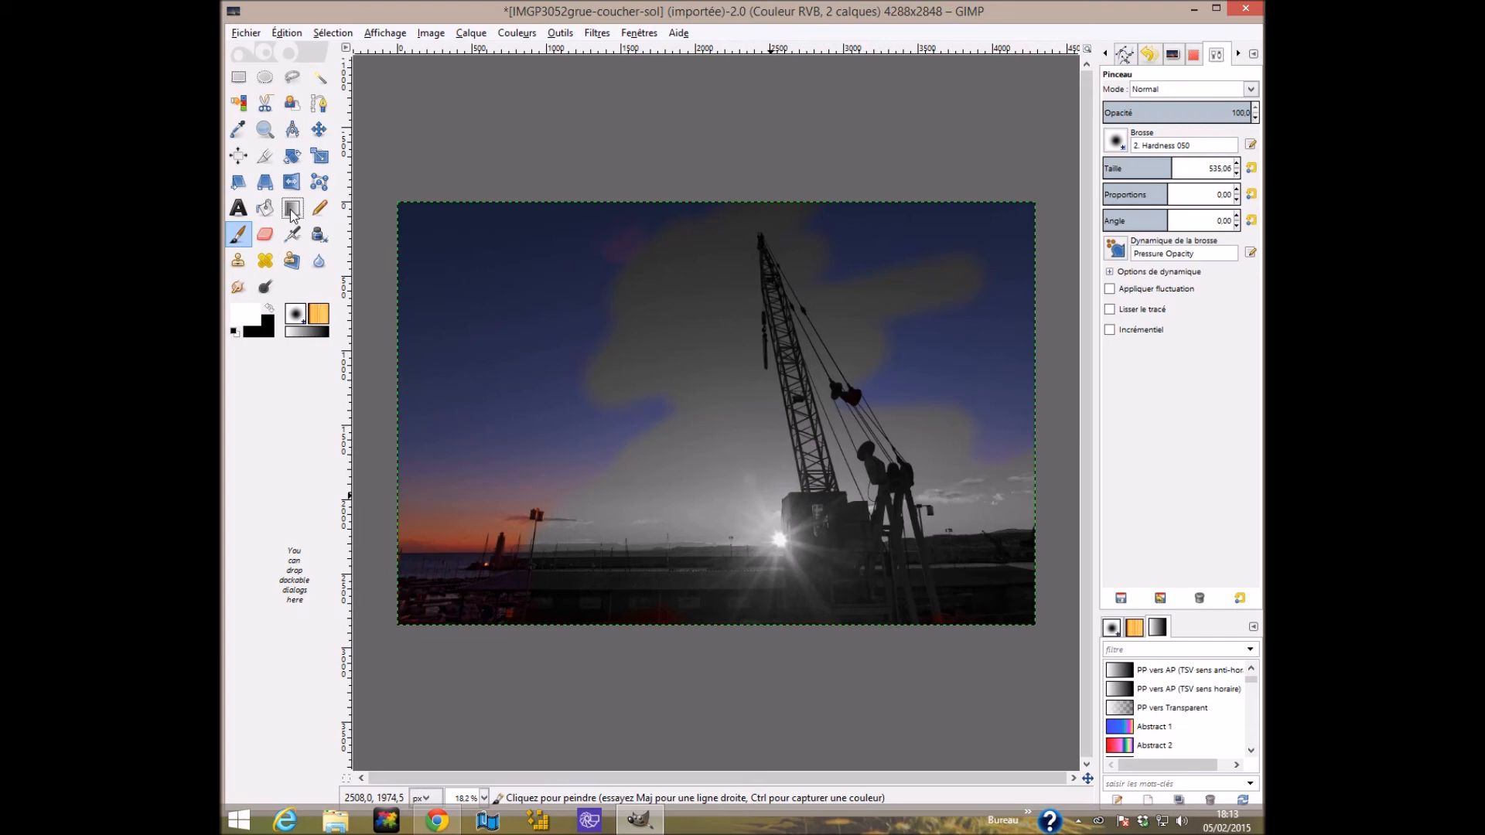
# Flatten the image into a single layer.
pyautogui.click(1110, 54)
pyautogui.scroll(5, 1110, 54)
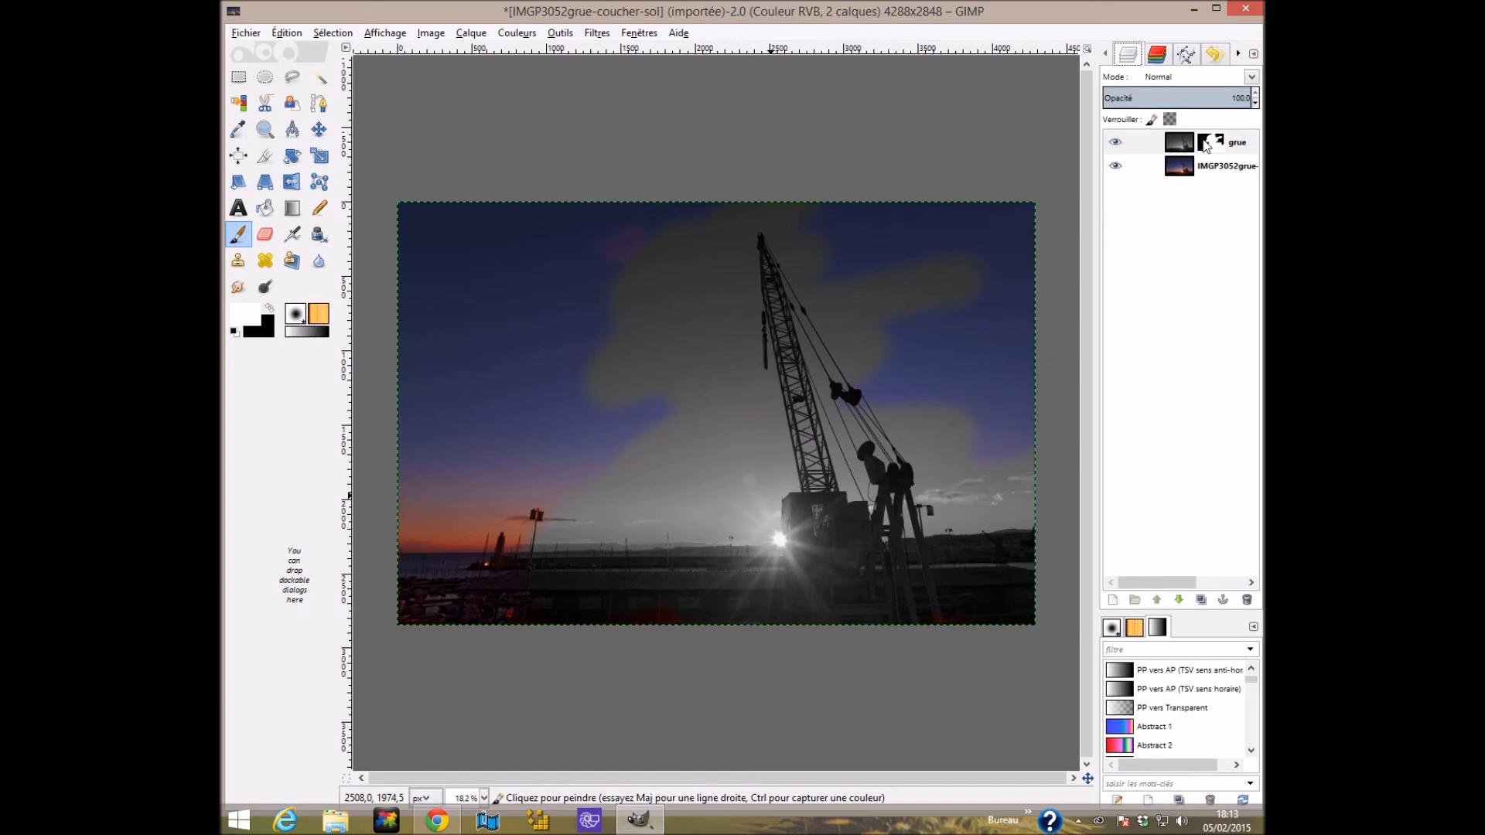
pyautogui.rightClick(1178, 146)
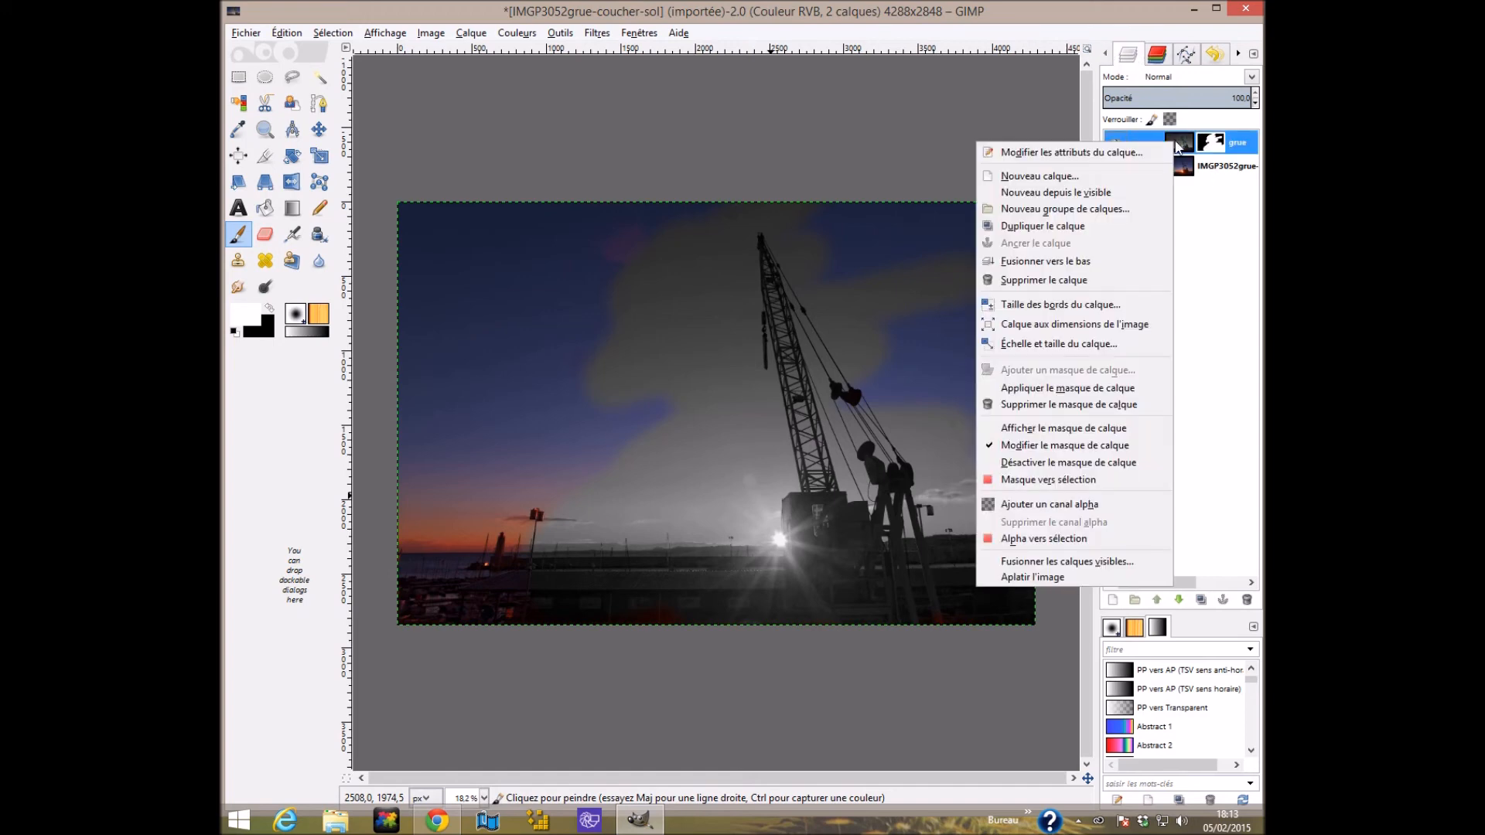
pyautogui.click(1037, 577)
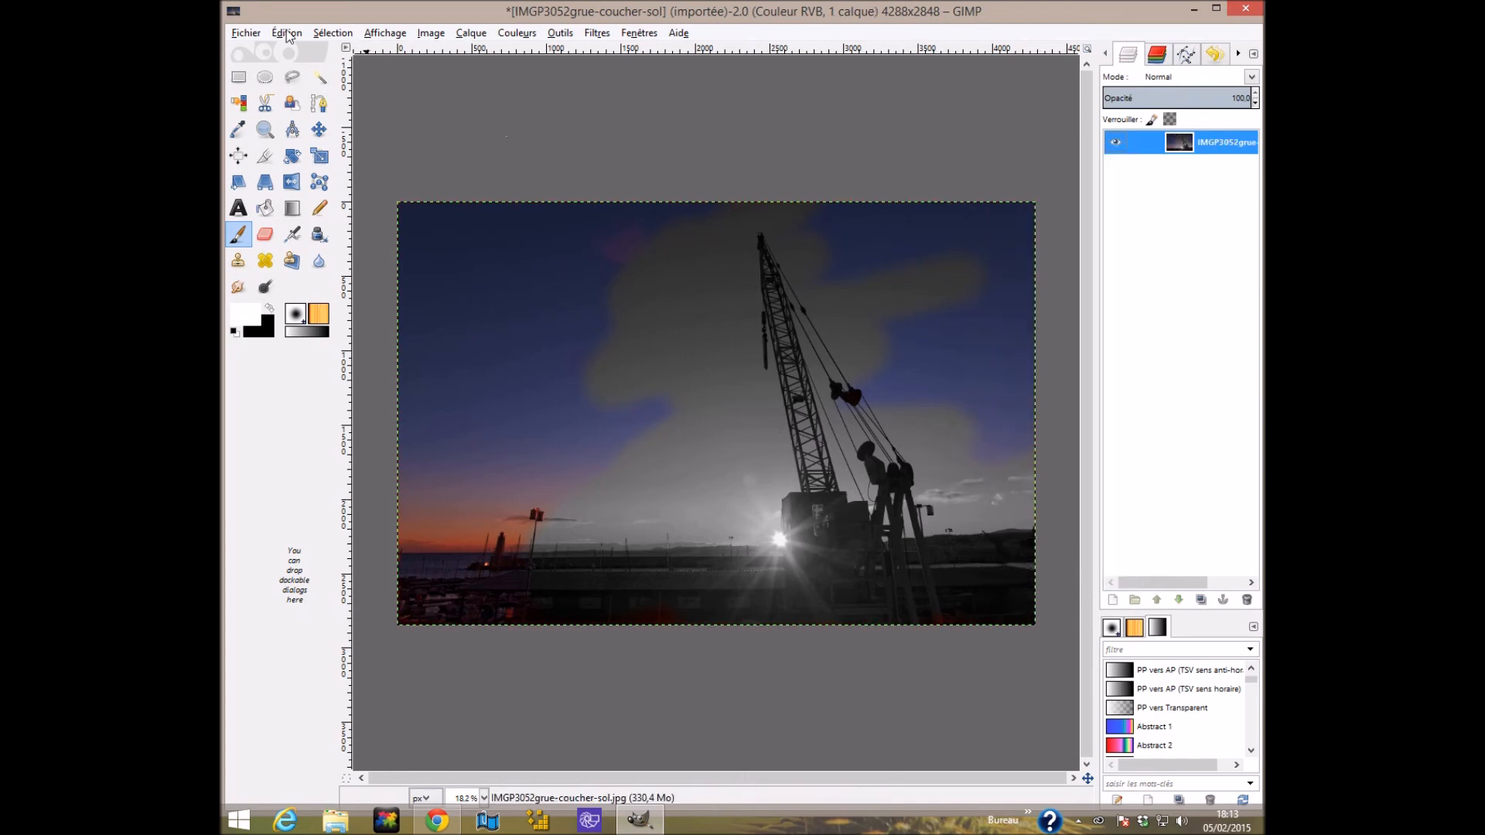
# Check the quit warning for the unsaved crane image and cancel quitting so the modifications are kept.
pyautogui.click(240, 33)
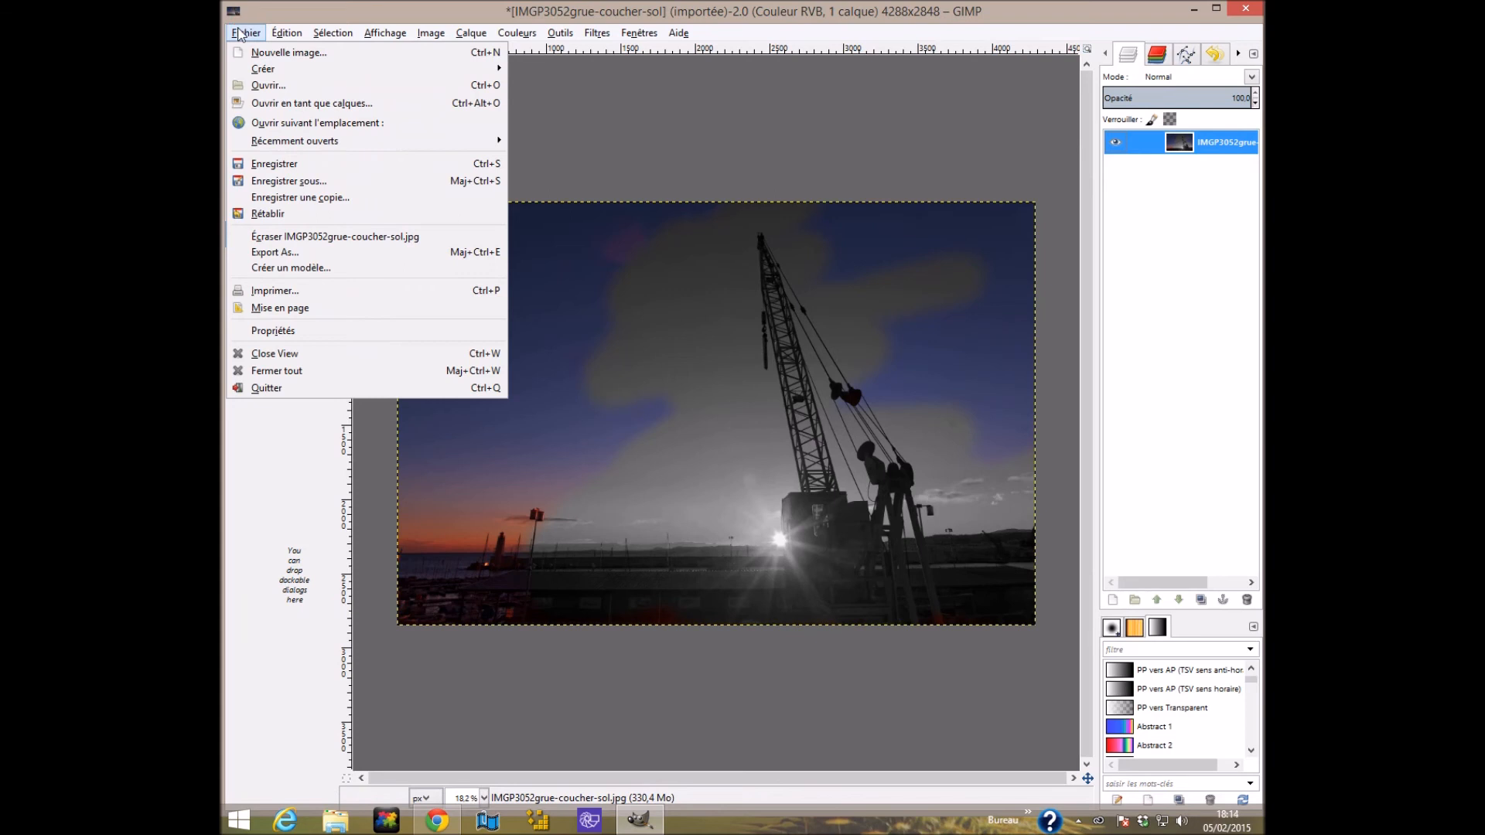
pyautogui.click(755, 190)
pyautogui.click(1246, 9)
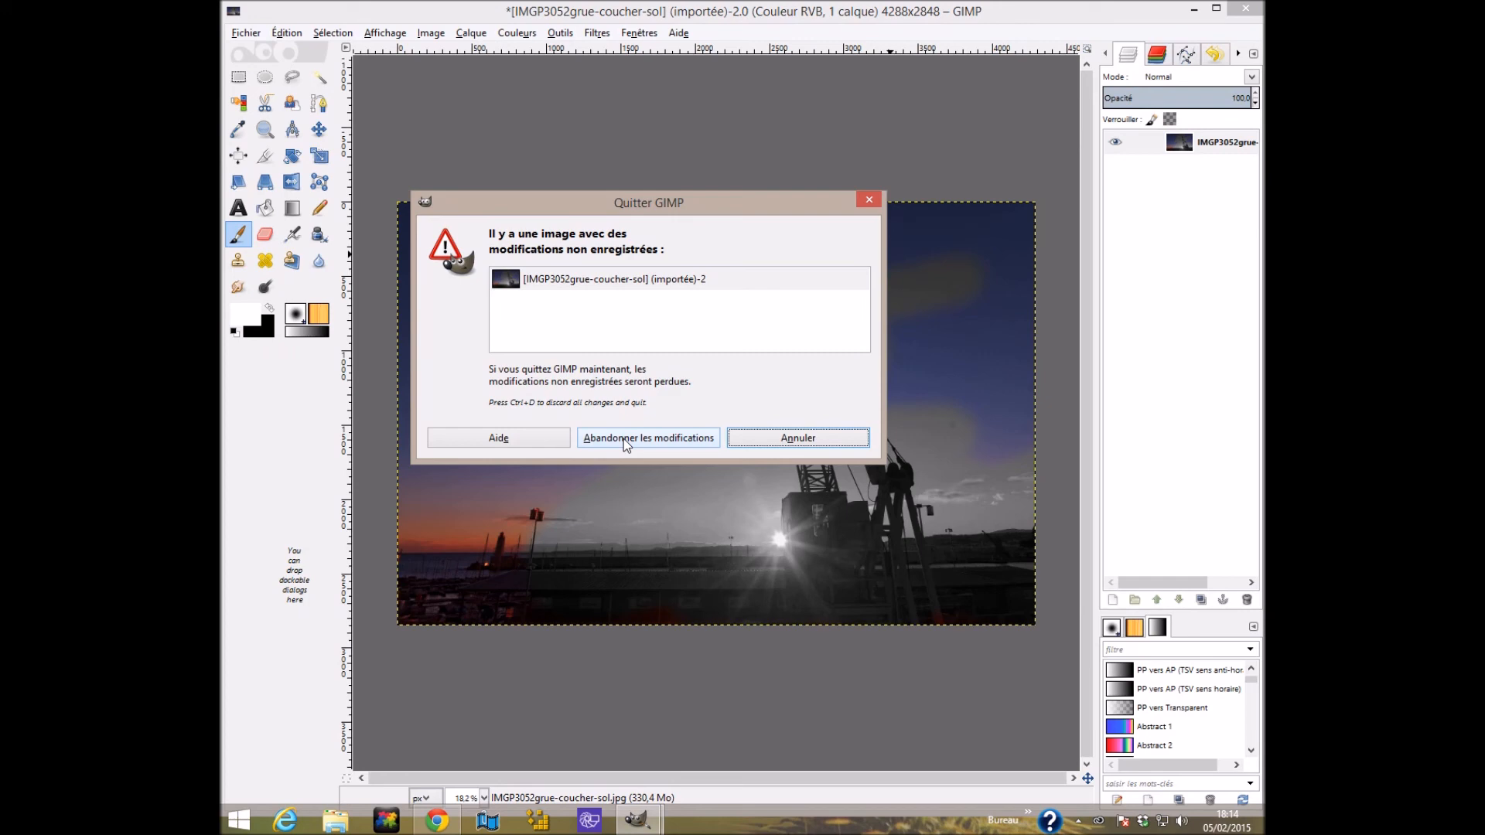
pyautogui.click(787, 434)
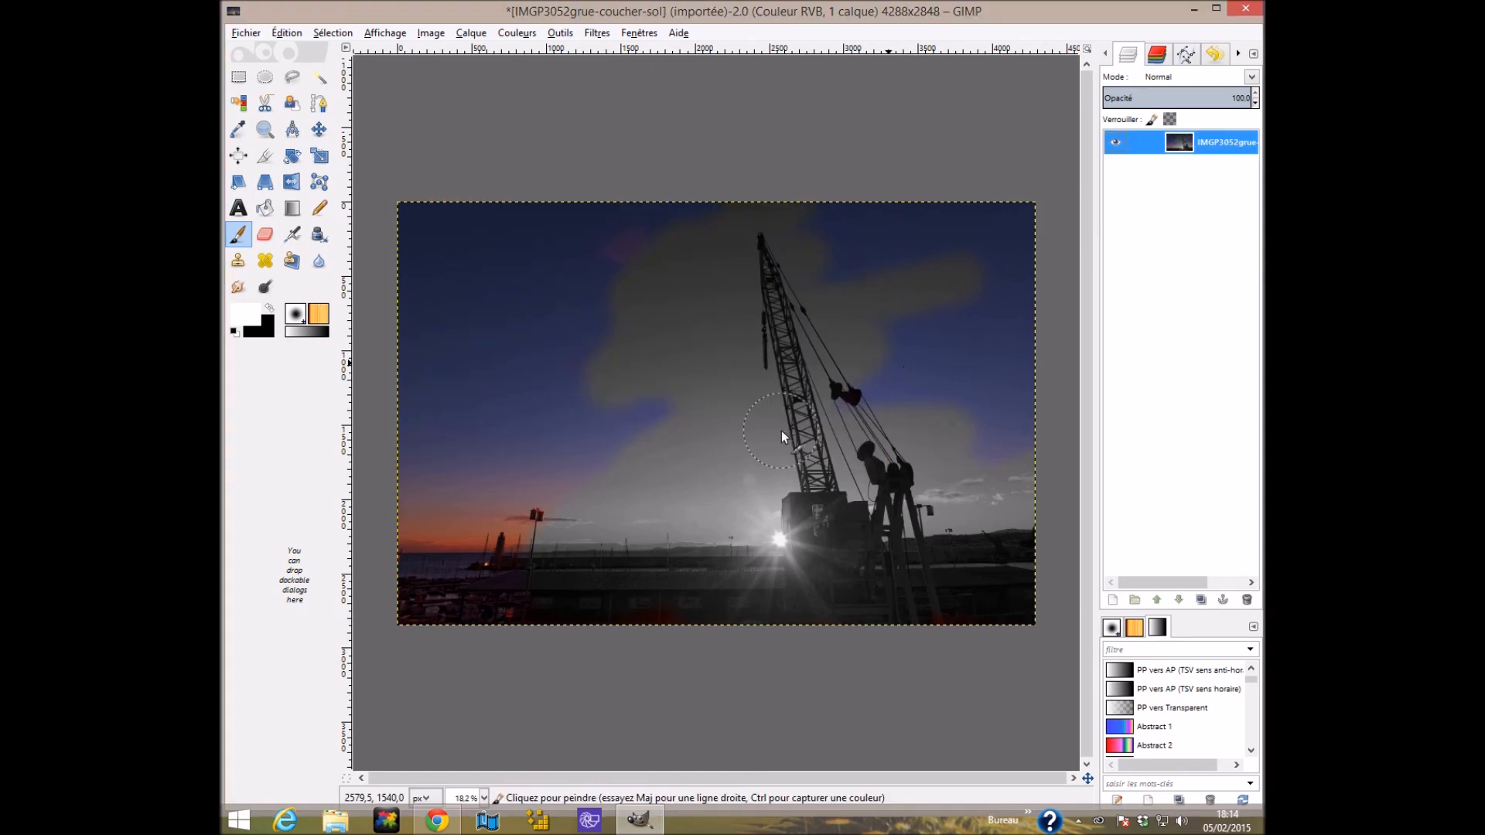
# View the Save As dialog for storing the image as an XCF file and close it without saving.
pyautogui.click(248, 34)
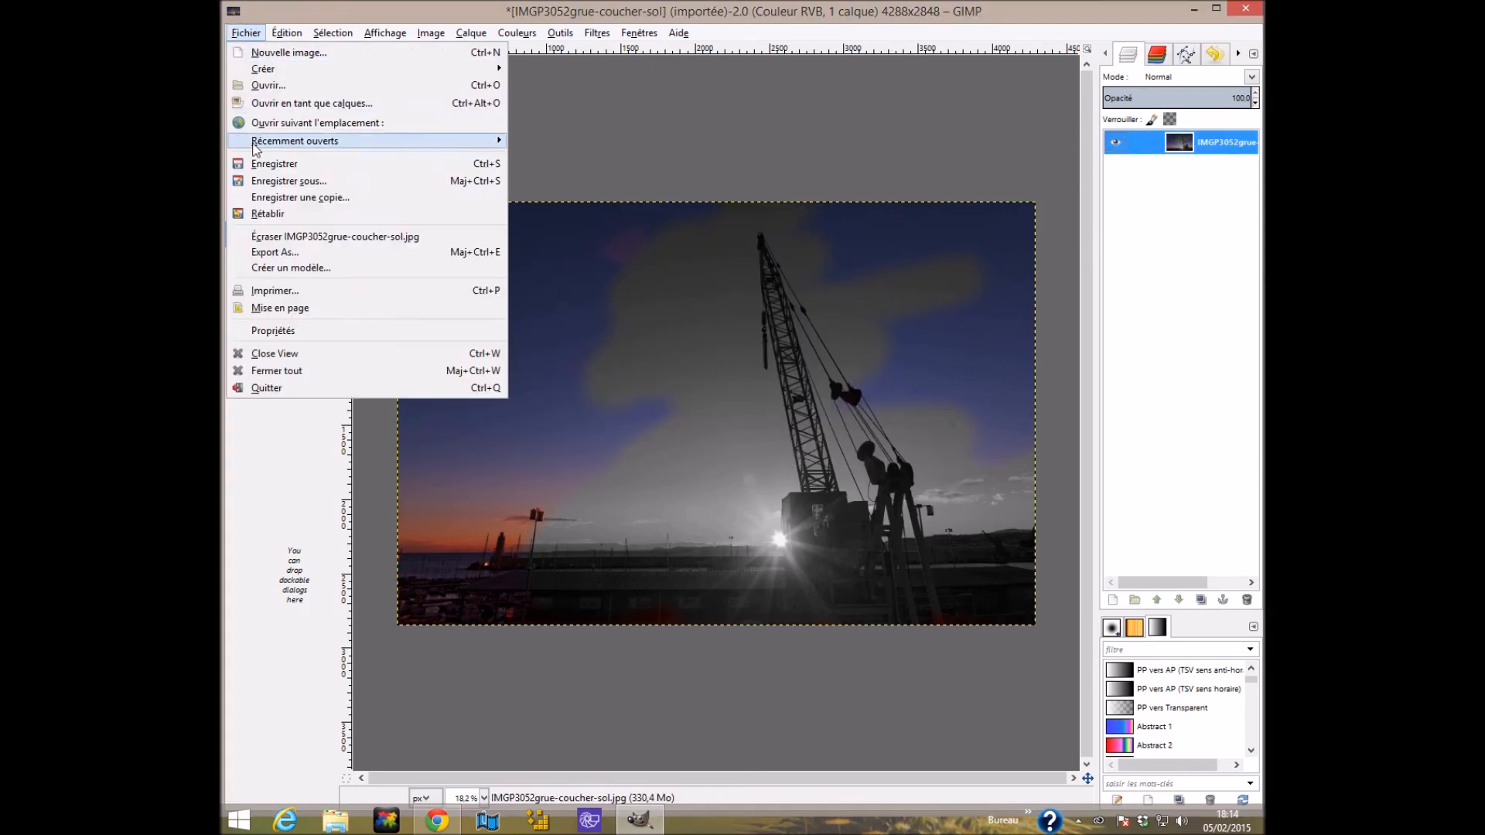
pyautogui.click(265, 184)
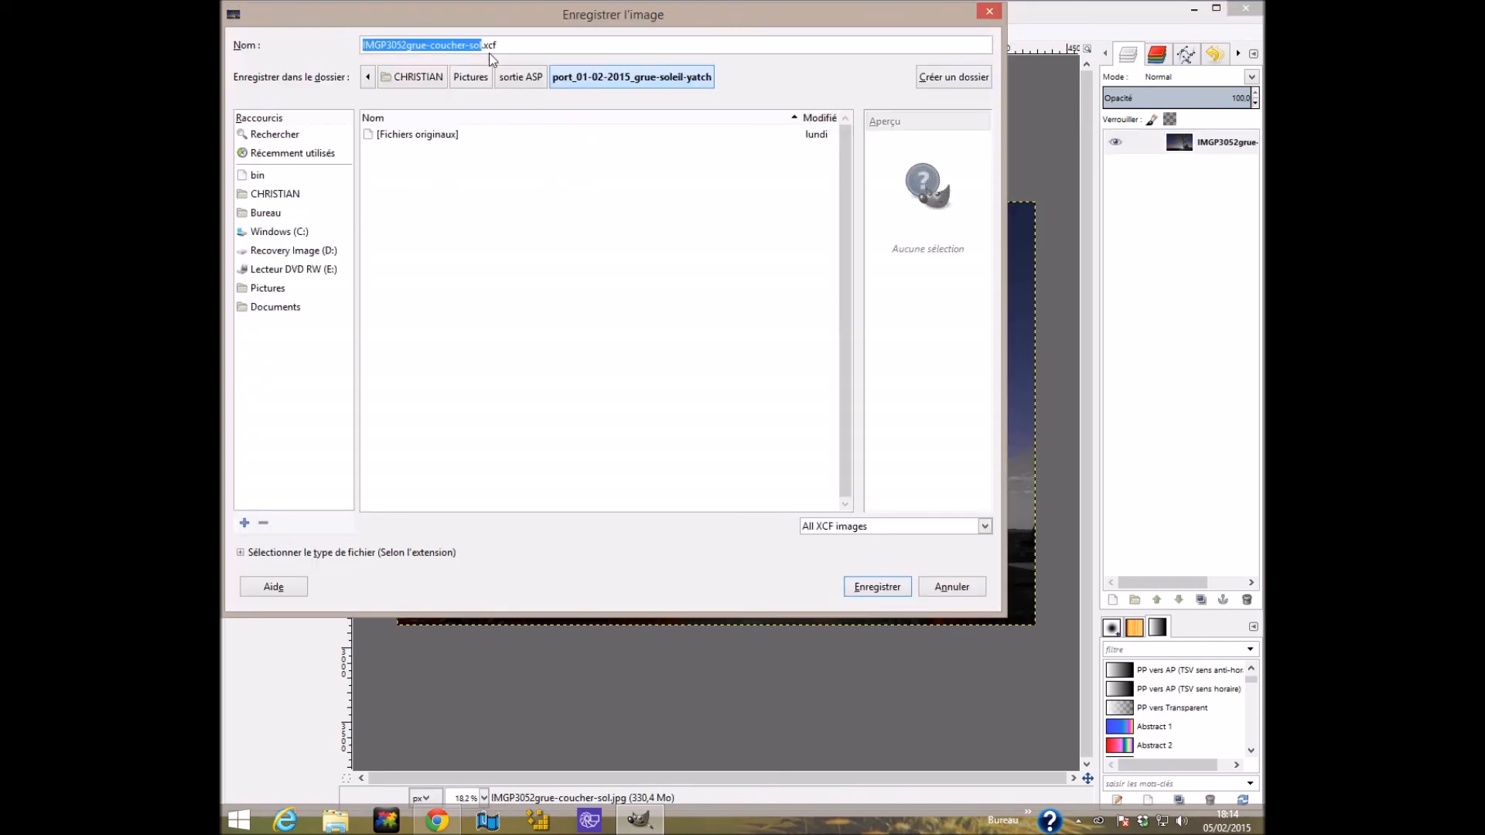
pyautogui.click(992, 11)
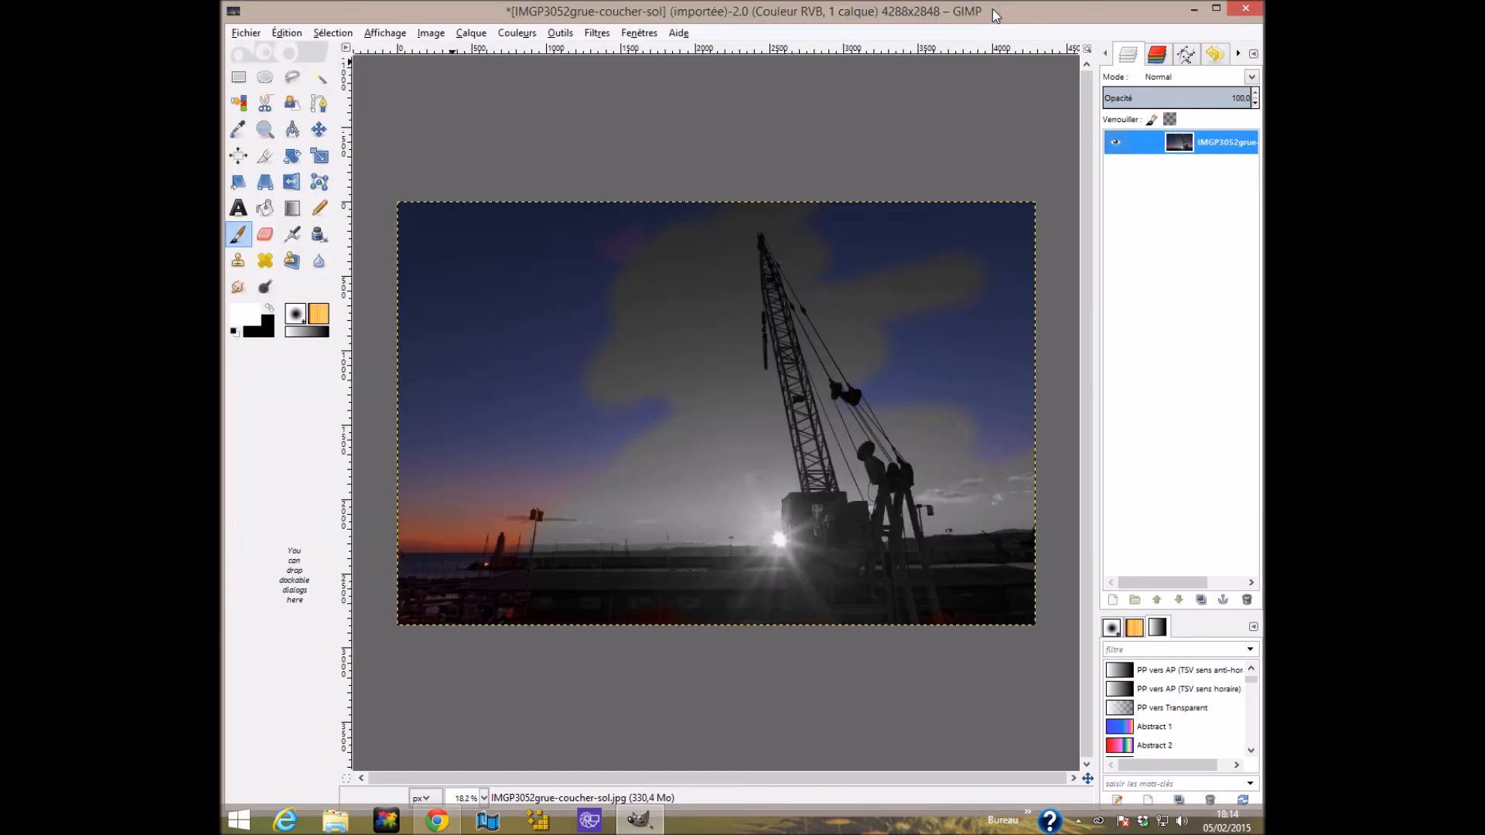
# View the Export dialog for writing IMGP3052grue-coucher-sol.jpg as a JPG and cancel it without exporting.
pyautogui.click(248, 33)
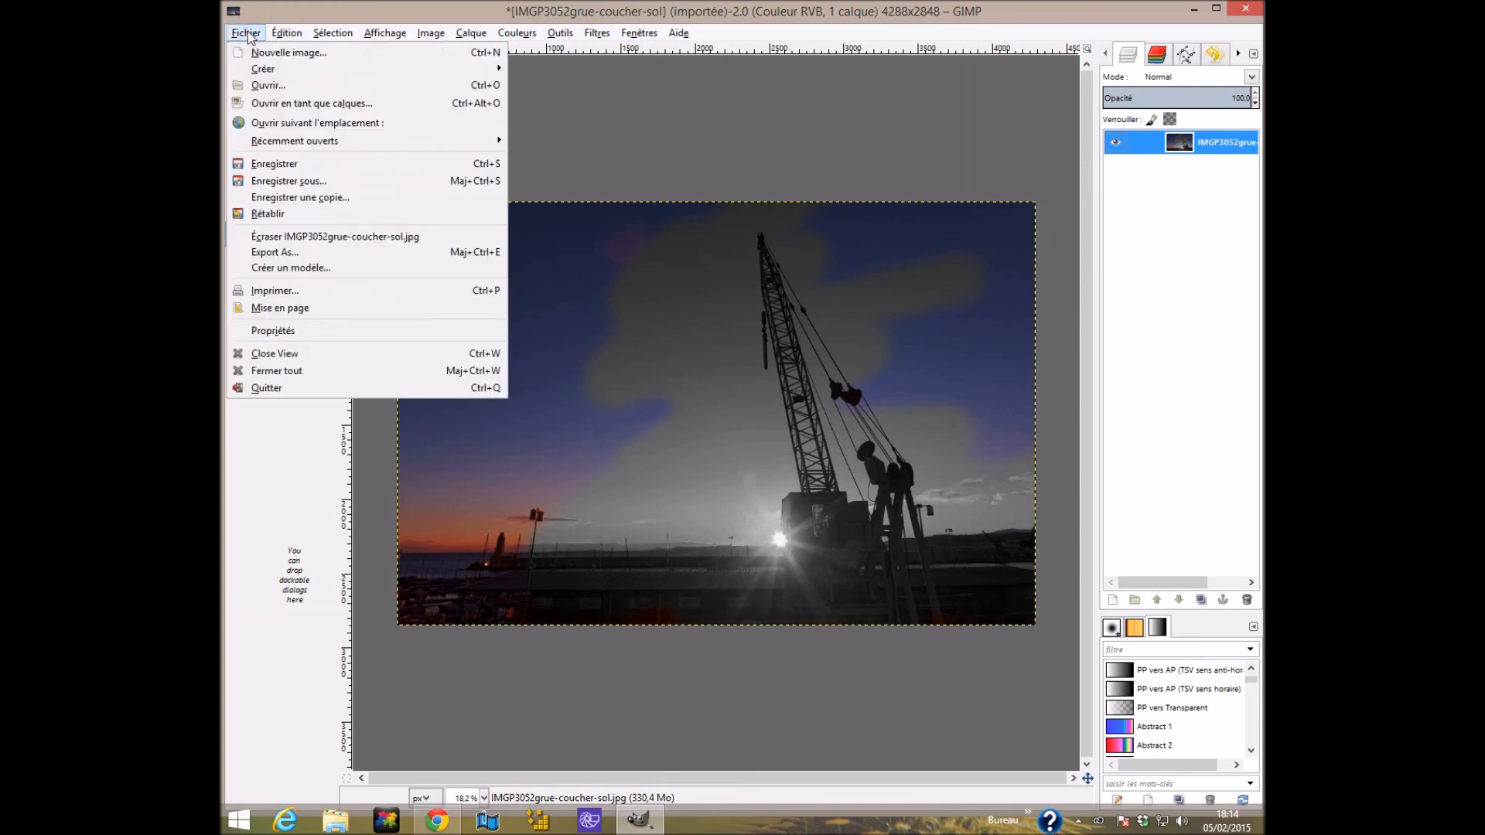
pyautogui.click(253, 253)
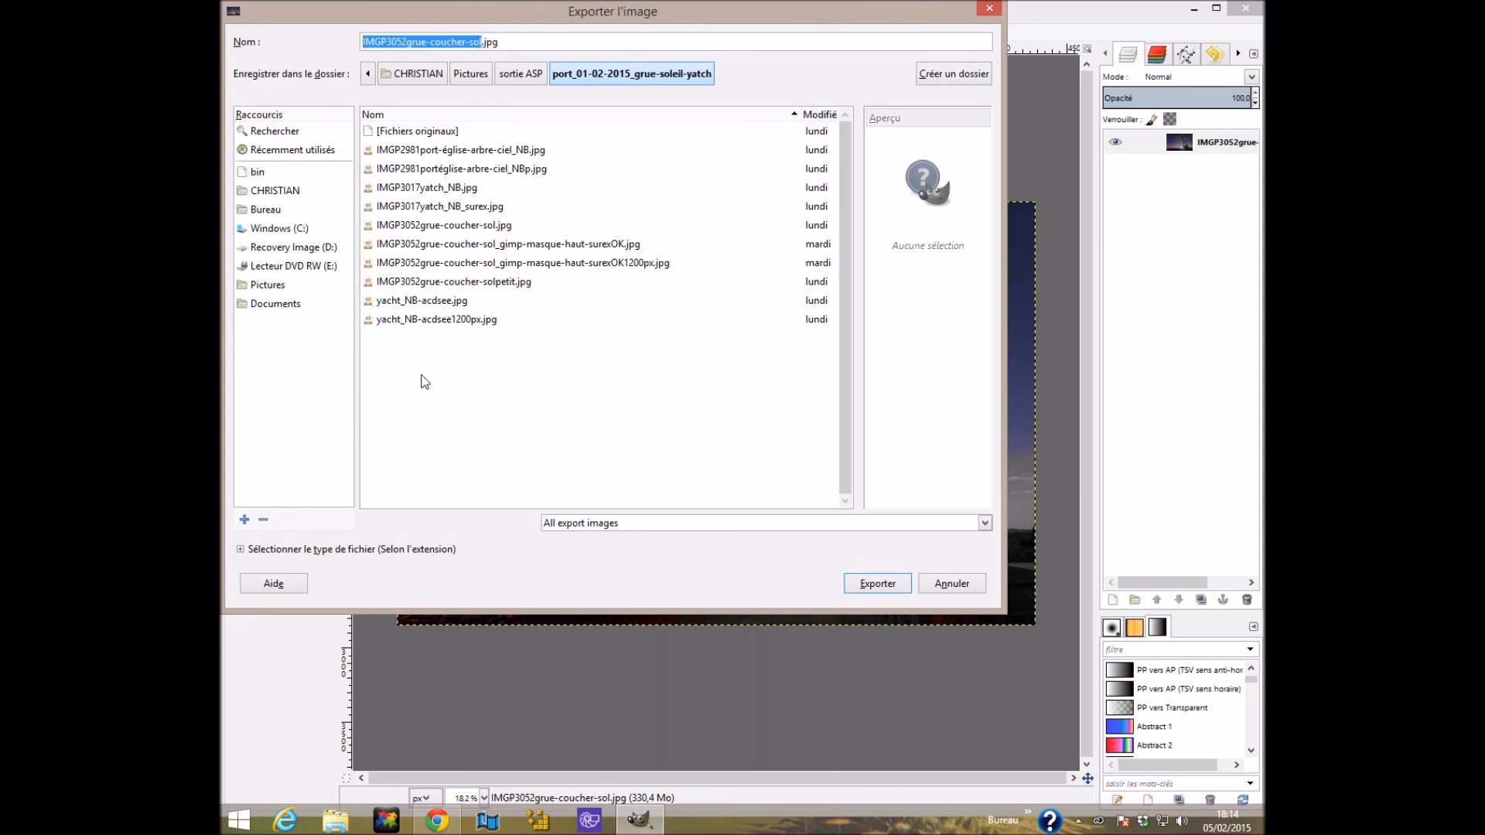
pyautogui.click(938, 587)
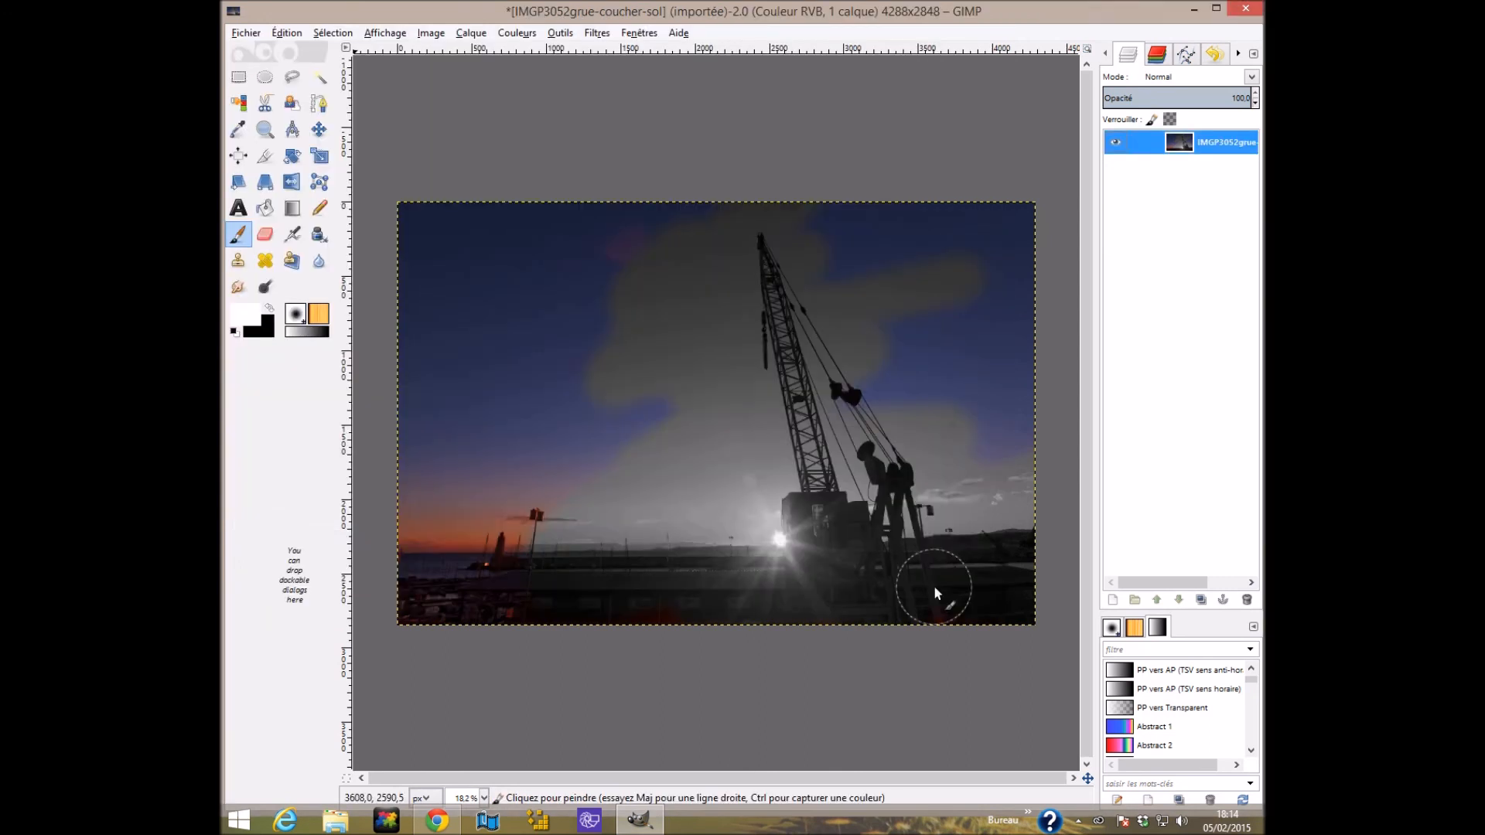